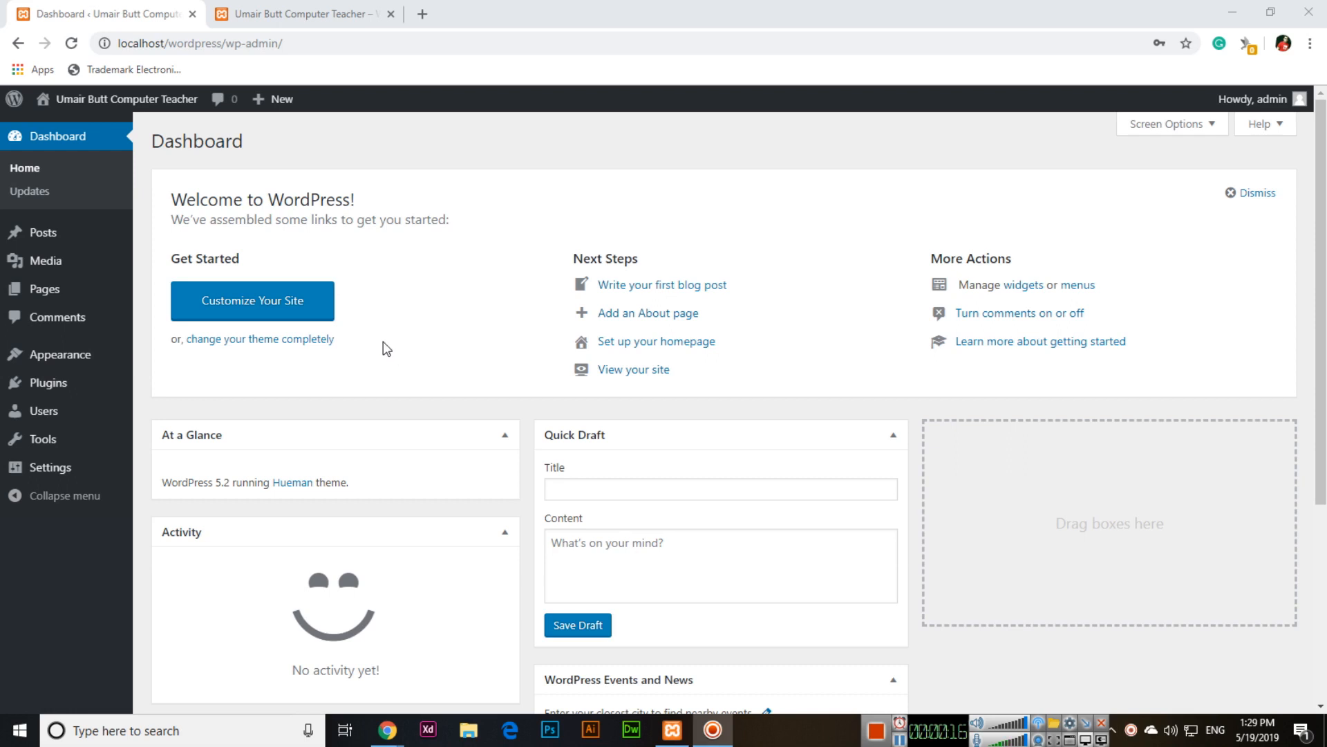
# - Look over the blog's public home page and return to the admin dashboard
pyautogui.click(373, 13)
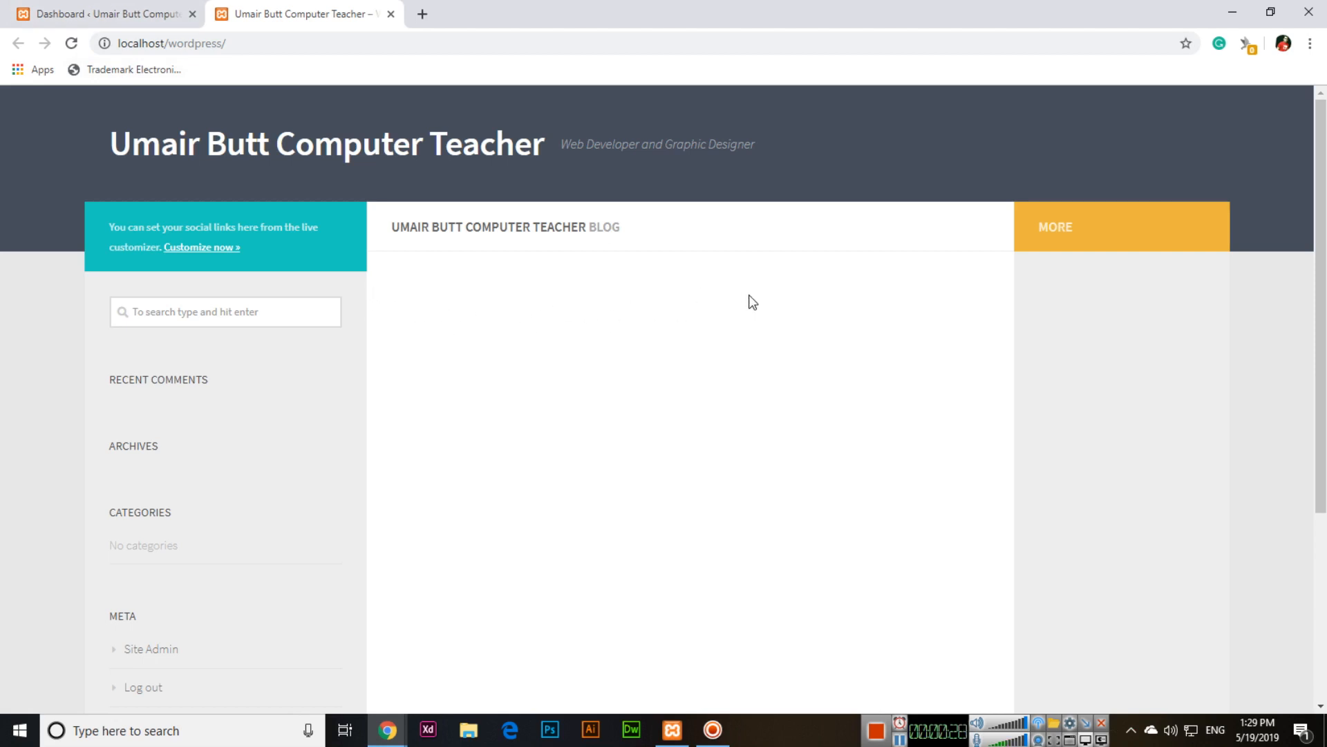
pyautogui.scroll(-4, 532, 553)
pyautogui.scroll(4, 532, 552)
pyautogui.click(132, 6)
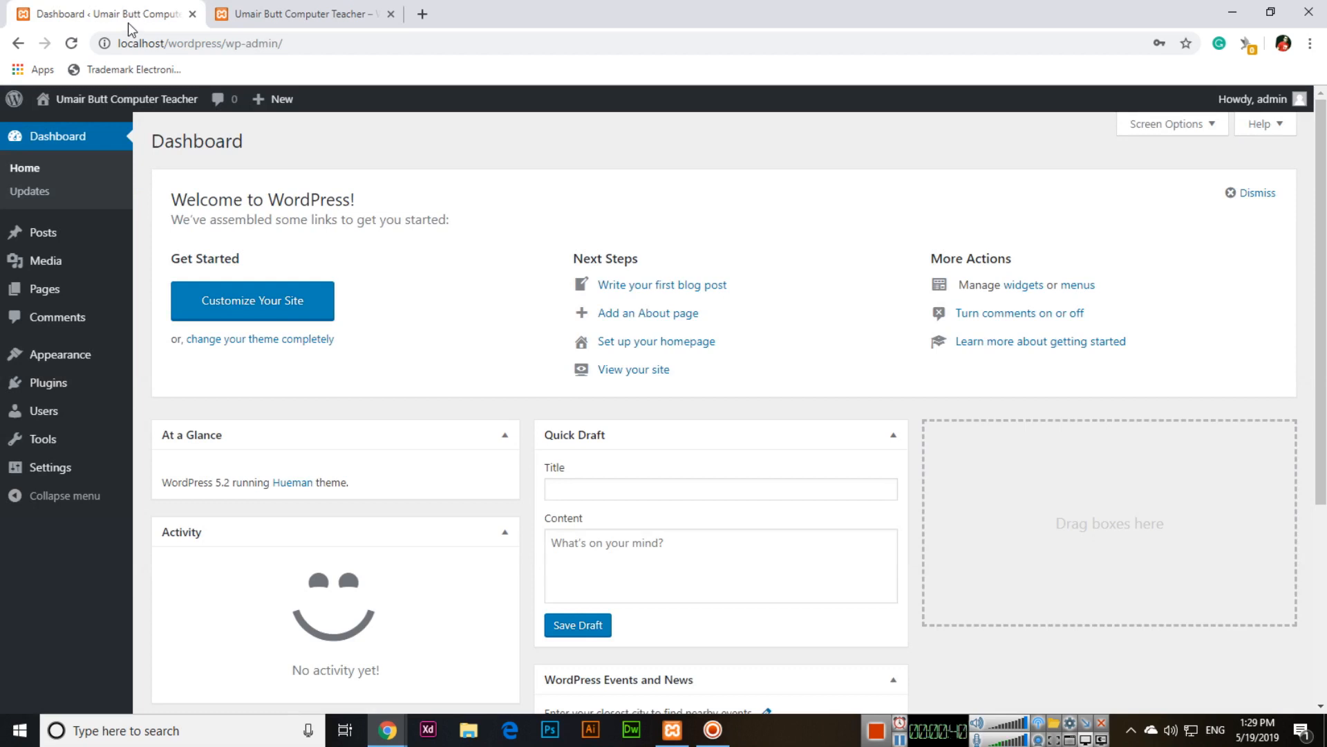
pyautogui.click(296, 7)
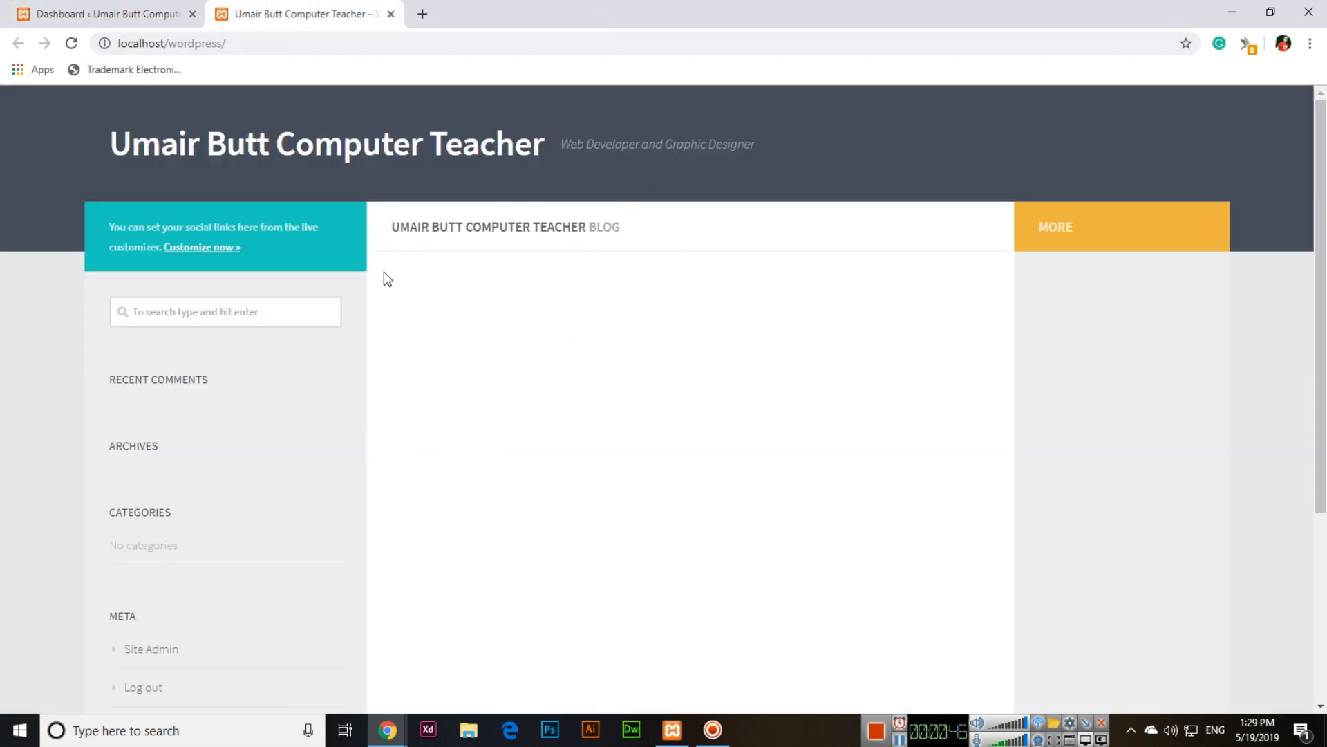
pyautogui.click(127, 3)
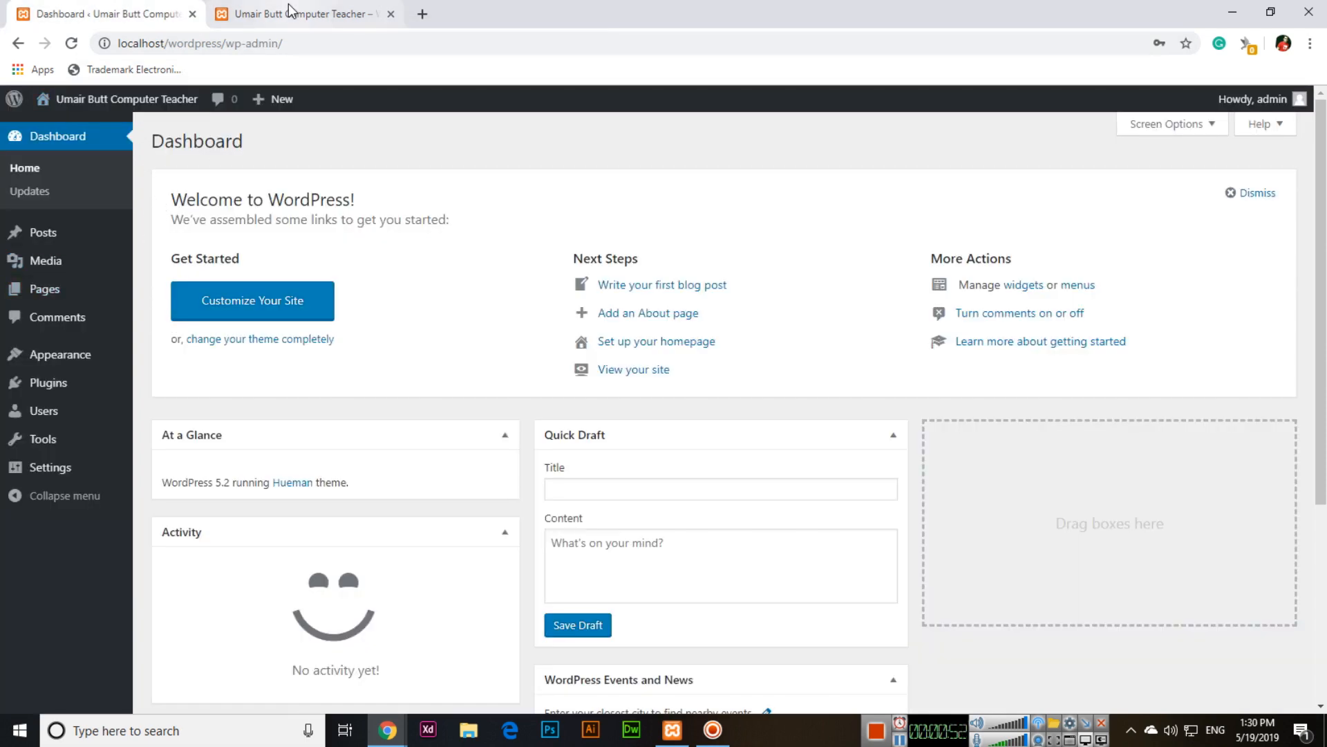
# - Add a new post category named Education with the slug education
pyautogui.moveTo(86, 235)
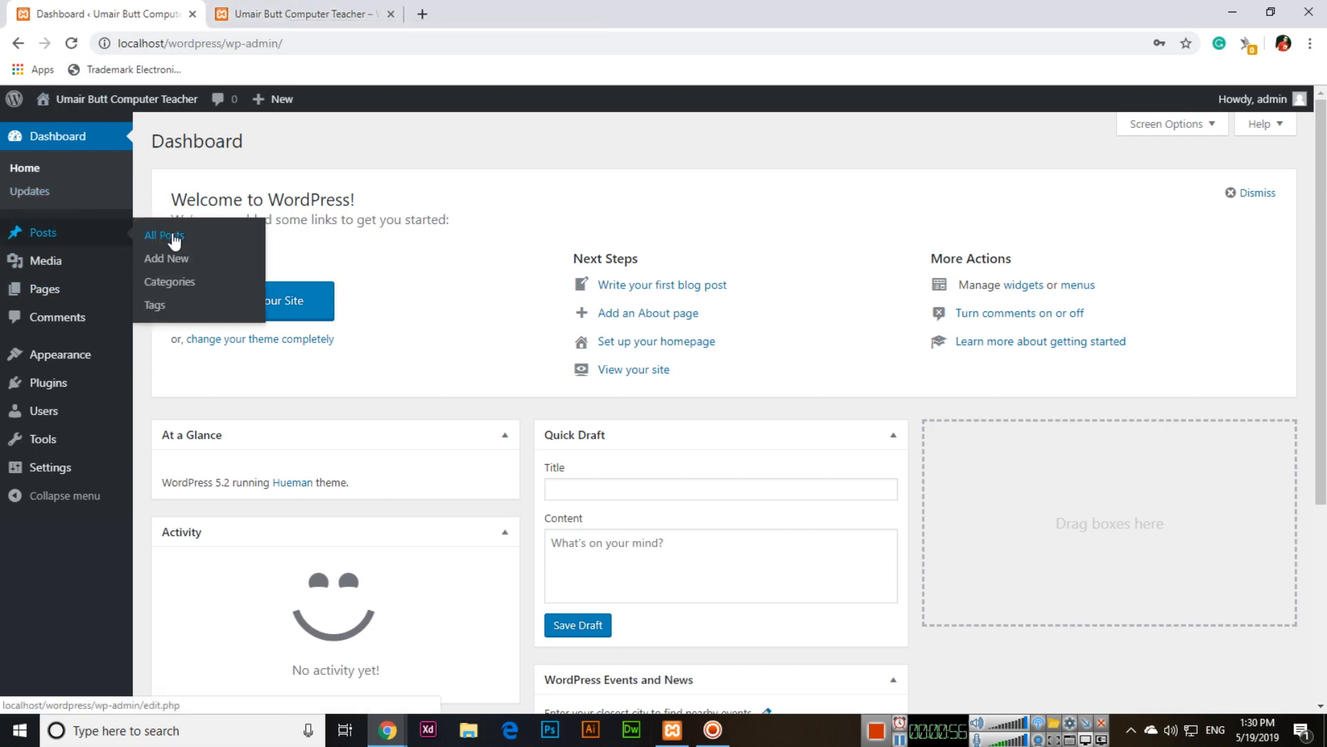
pyautogui.click(184, 292)
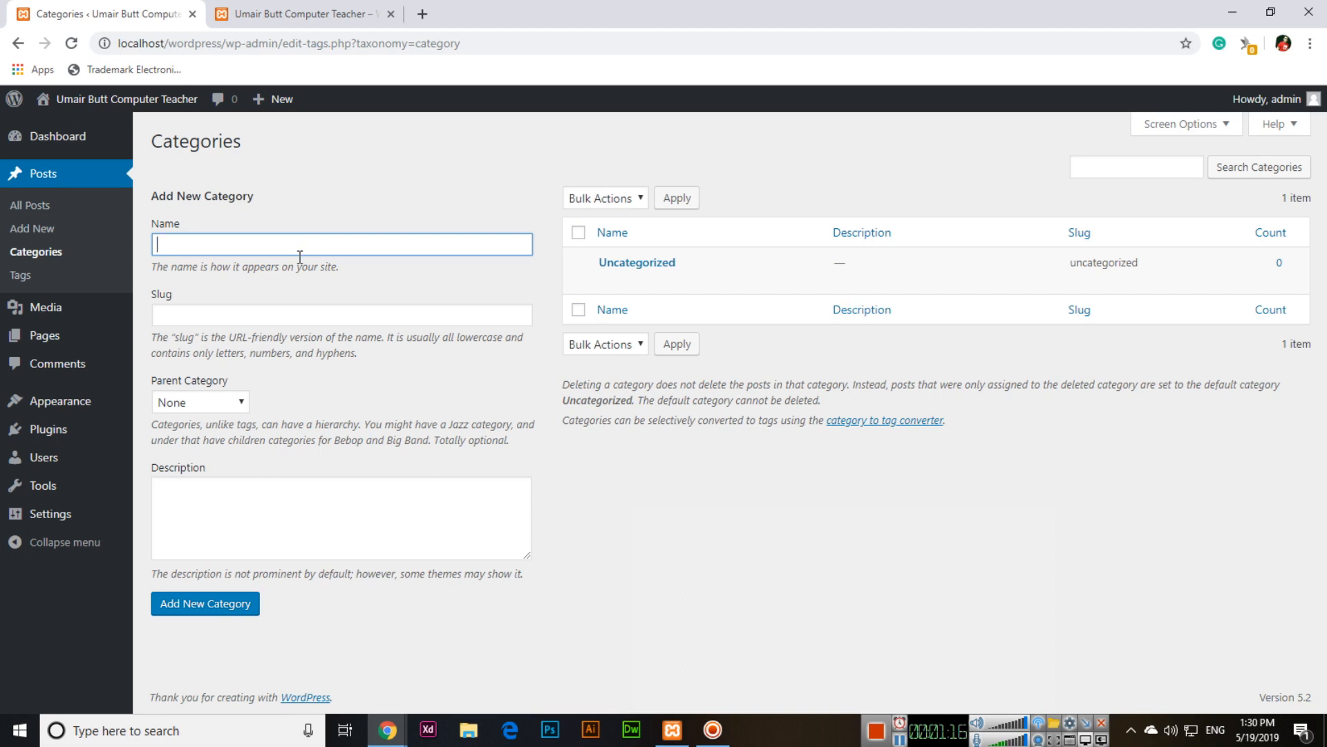
pyautogui.write('Education')
pyautogui.click(204, 314)
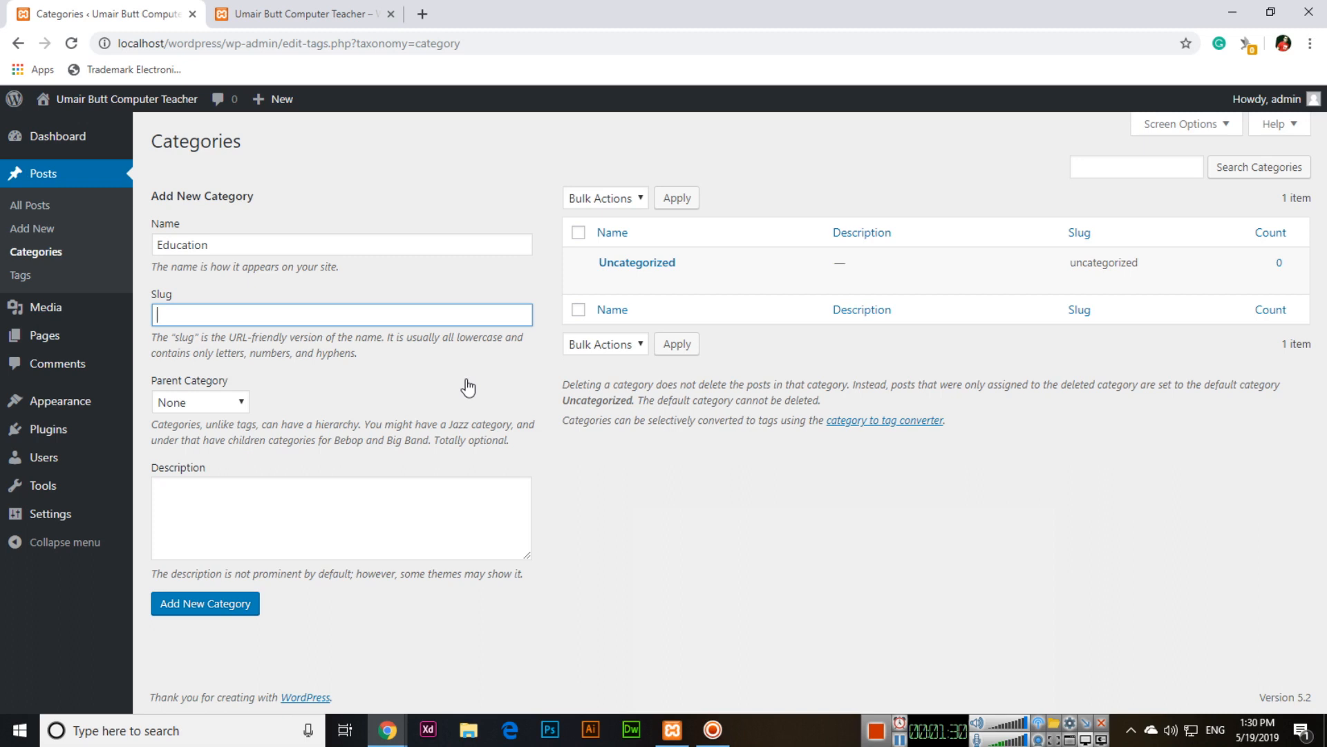
pyautogui.write('education')
pyautogui.click(200, 609)
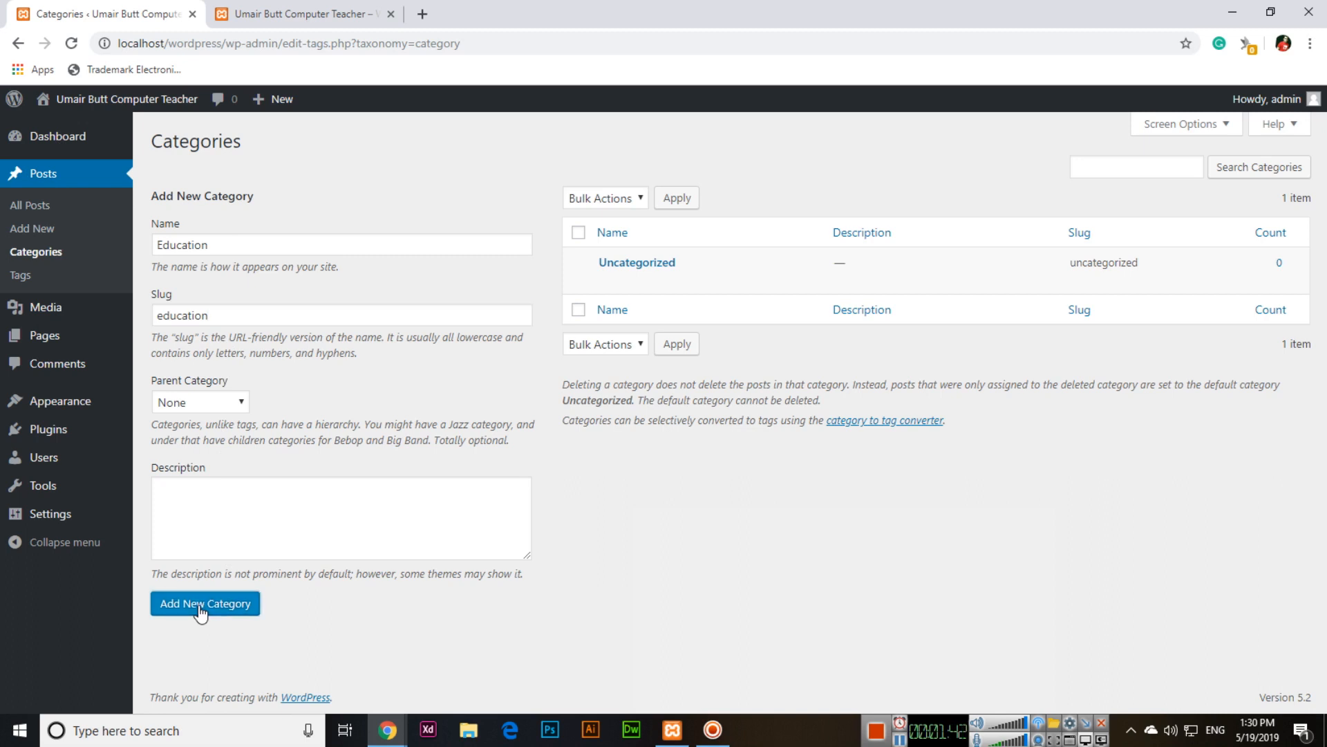
# - Add a Fashion category with the slug fashion and the description "read fashion articles here"
pyautogui.click(223, 246)
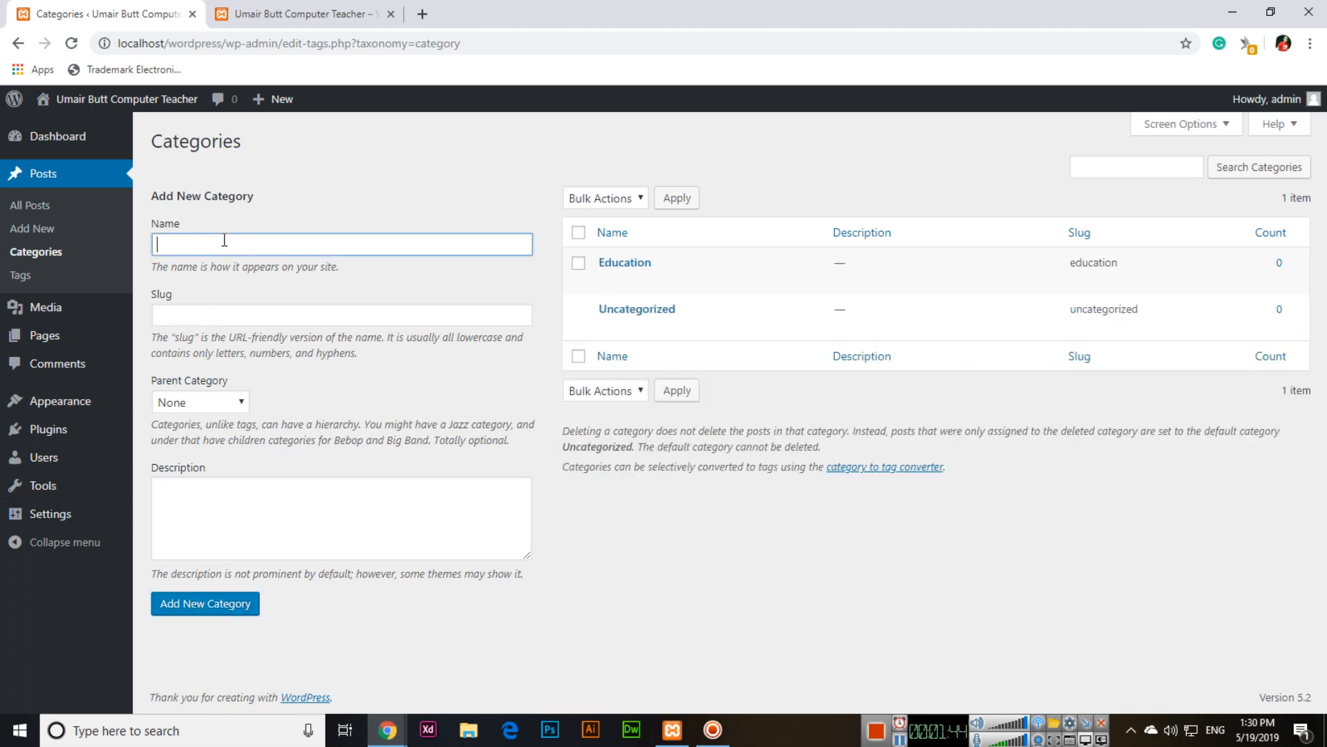
pyautogui.write('Fashion')
pyautogui.press('Tab')
pyautogui.write('fa')
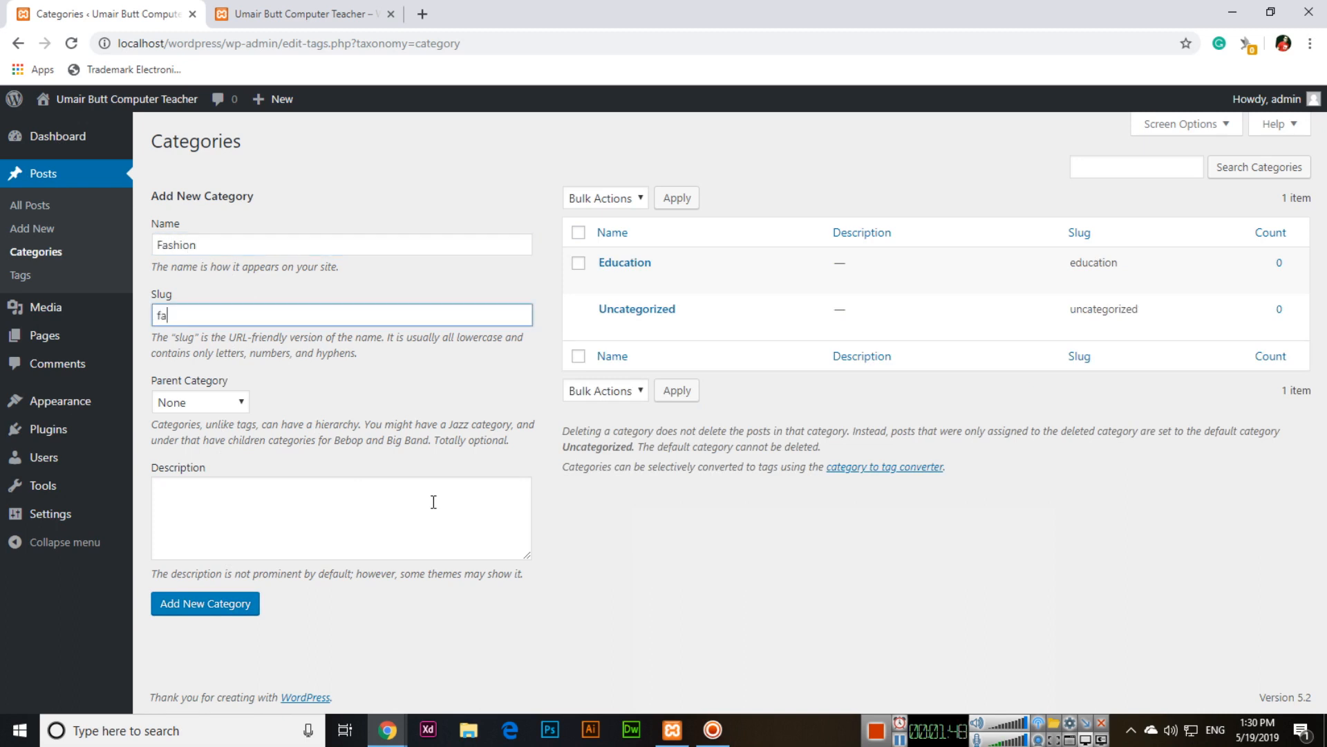
pyautogui.write('shion')
pyautogui.press('Tab')
pyautogui.press('Tab')
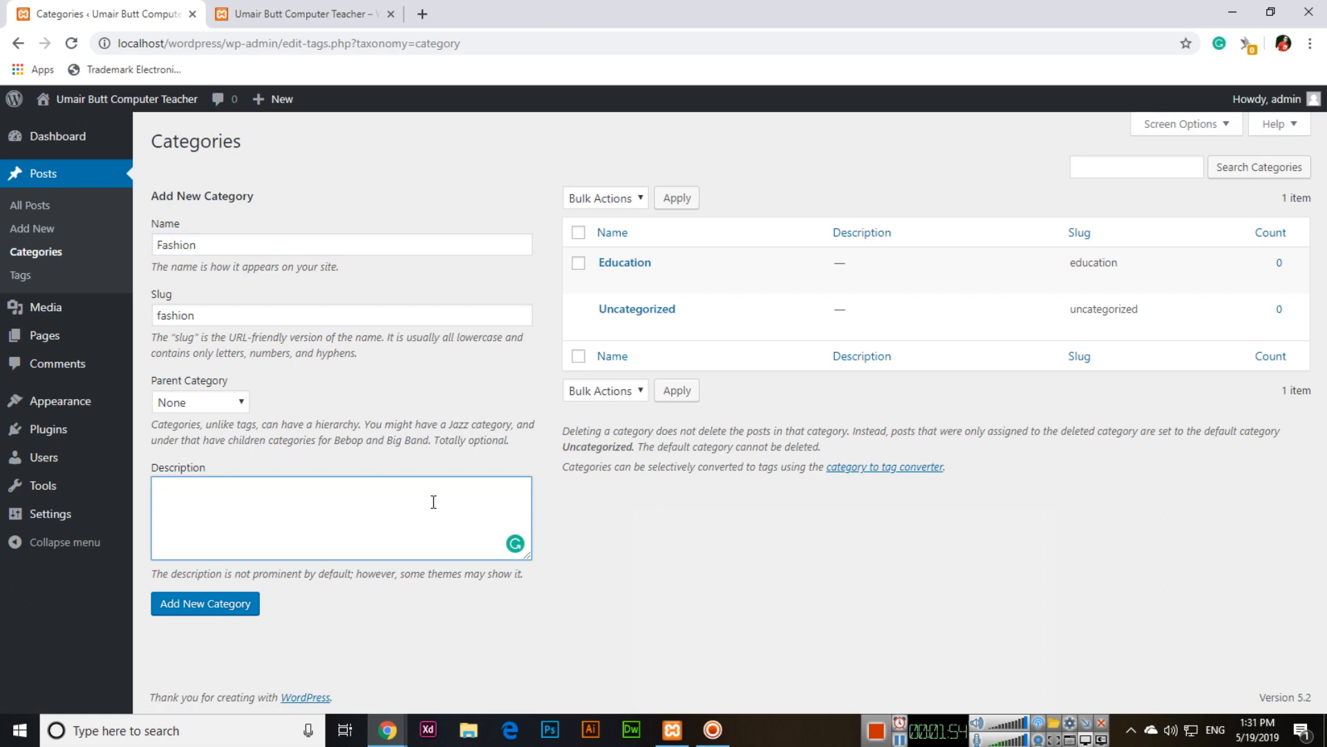
pyautogui.write('read fashion articles here')
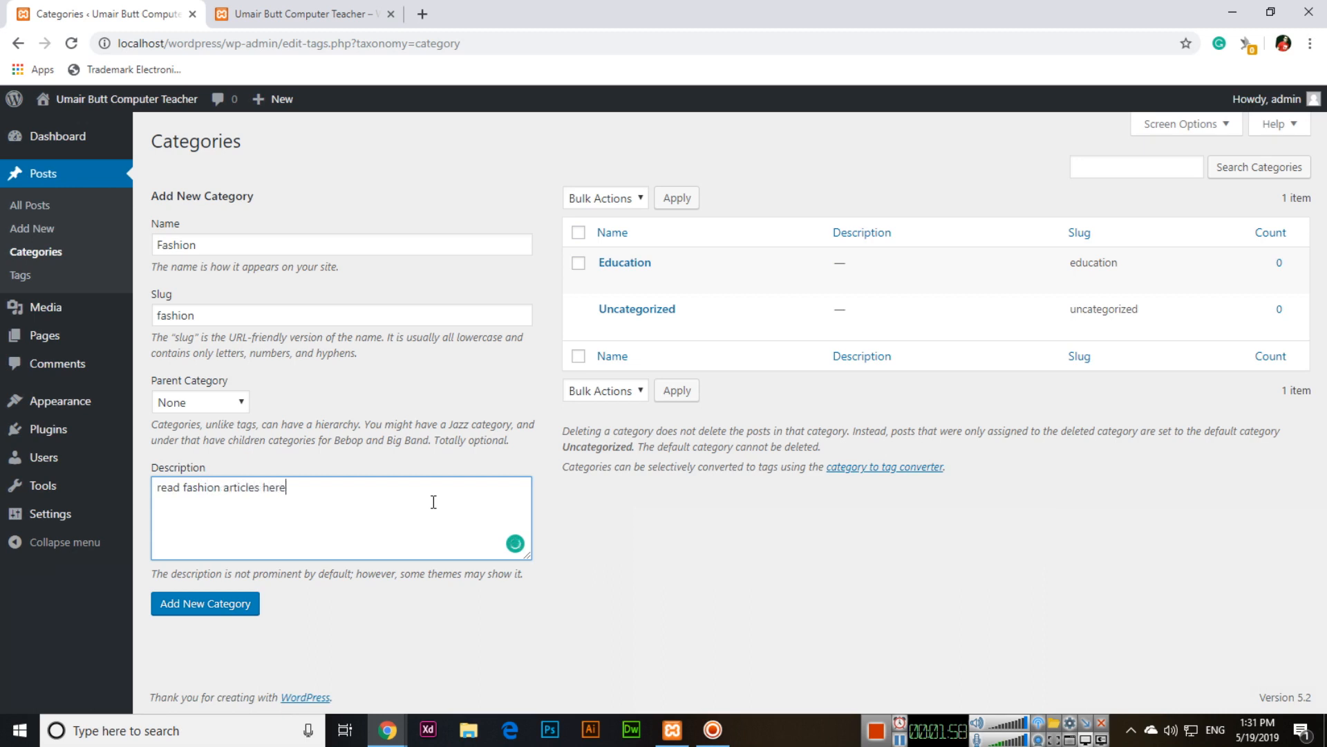
pyautogui.click(240, 606)
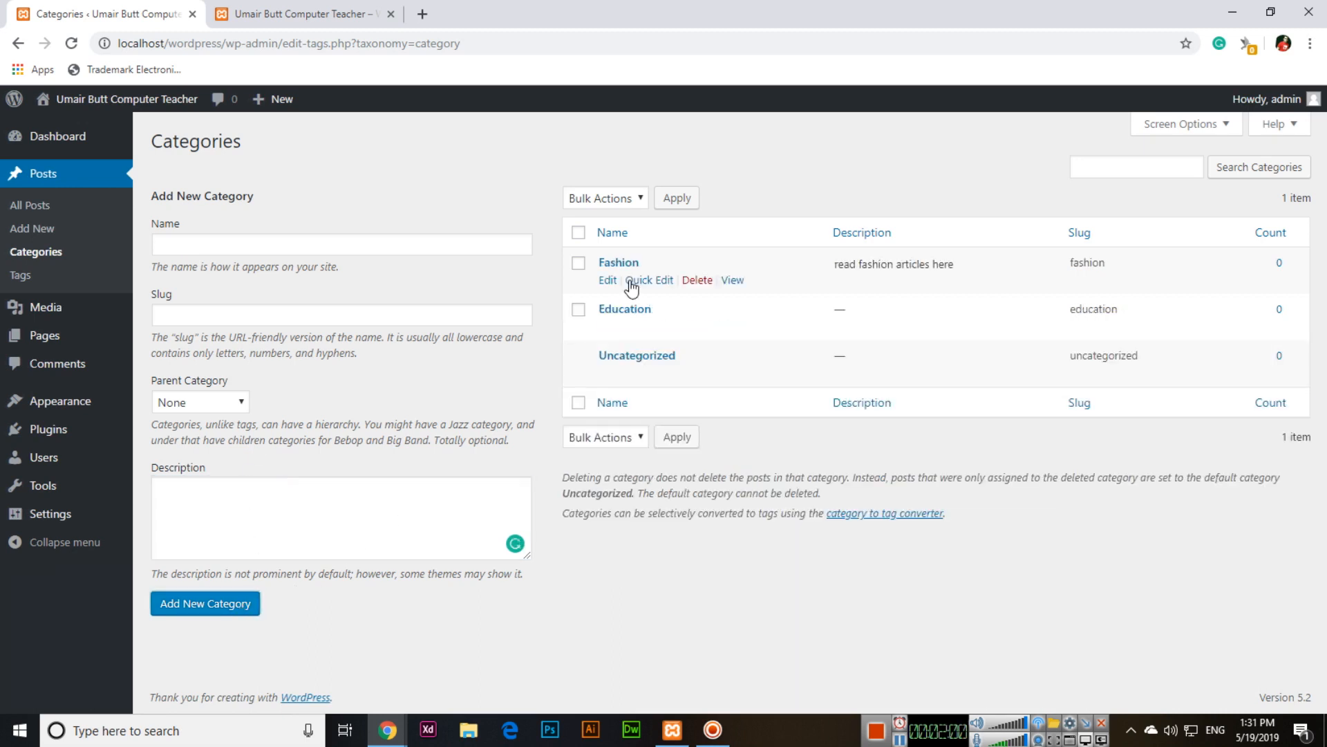
# - Update the Education category with the description "read education articles here" and return to the category list
pyautogui.click(612, 328)
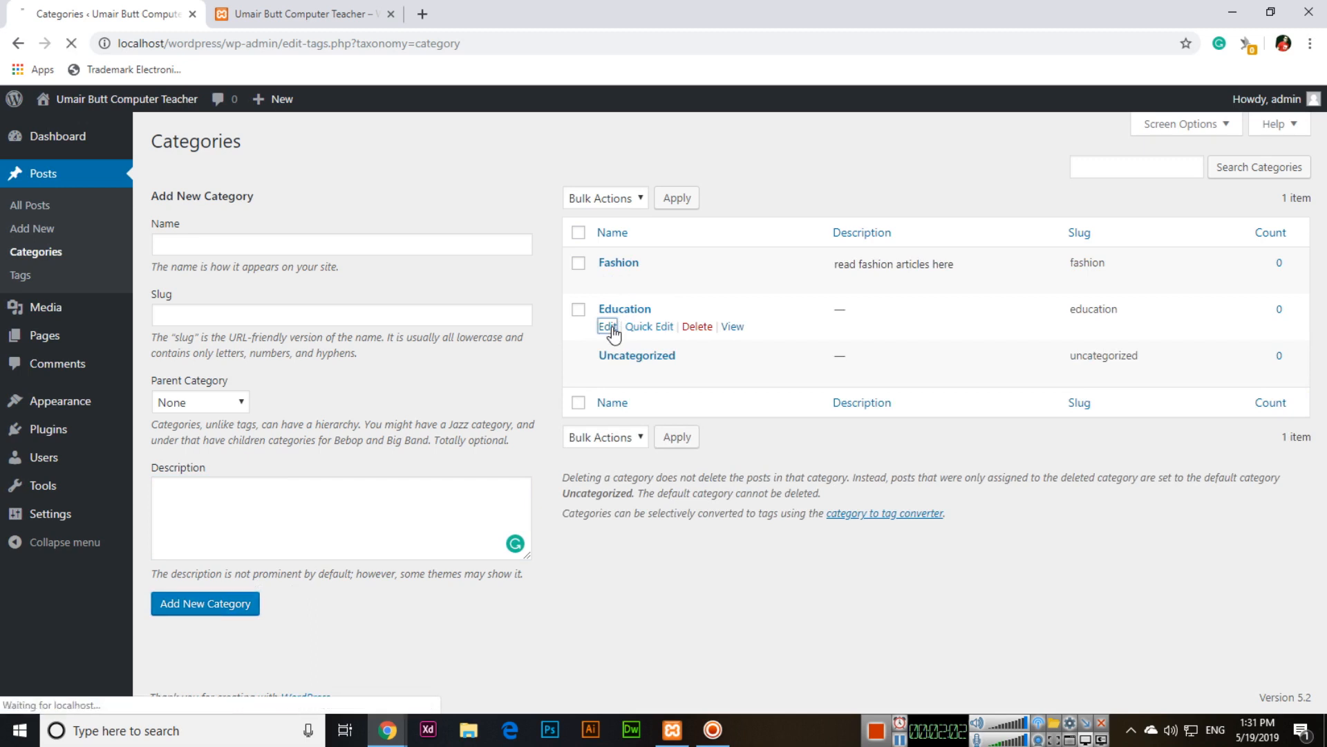
pyautogui.click(429, 444)
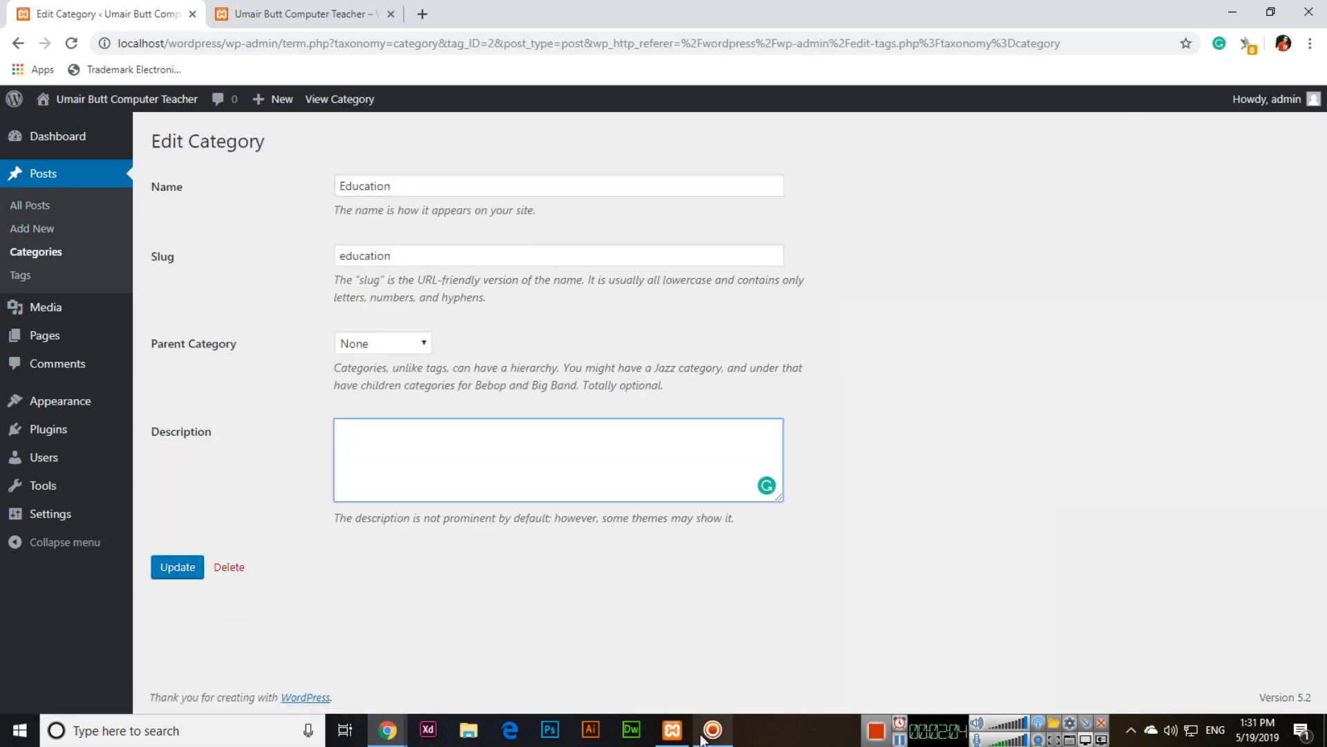
pyautogui.write('re')
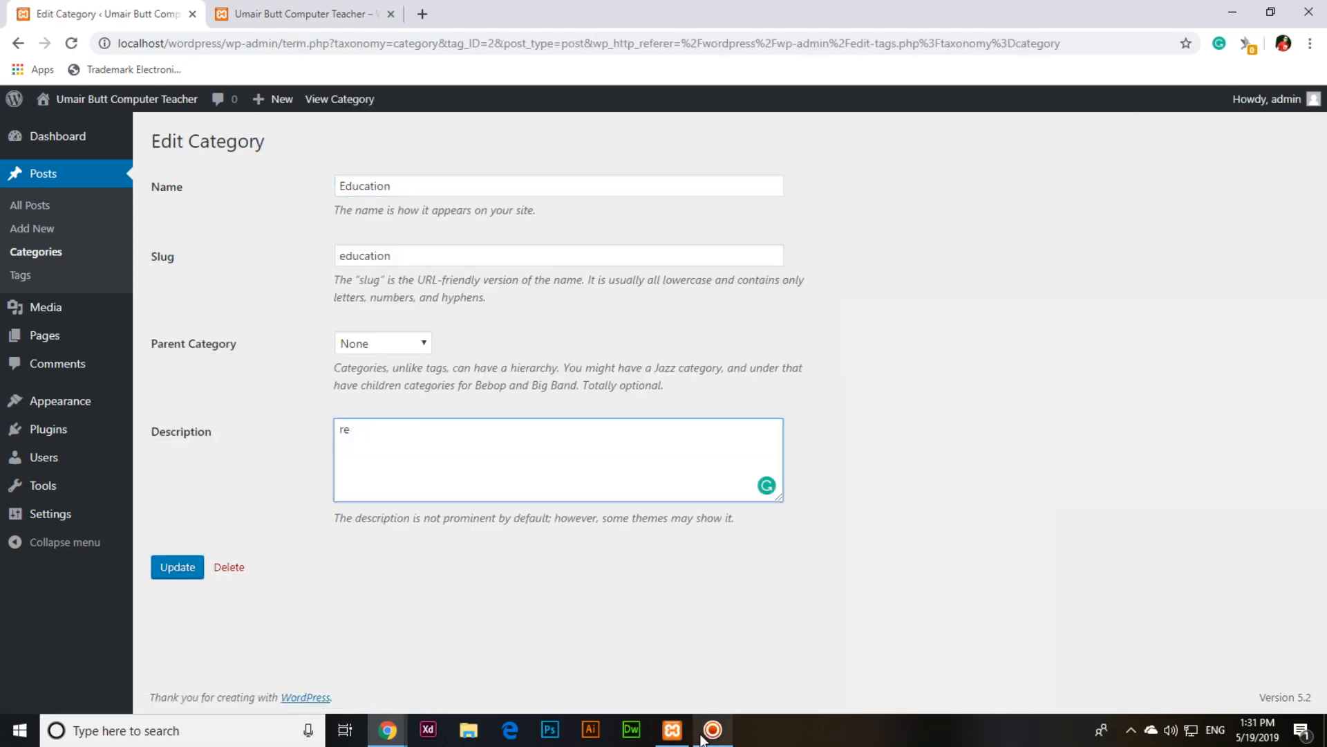
pyautogui.write('d ad education articles here')
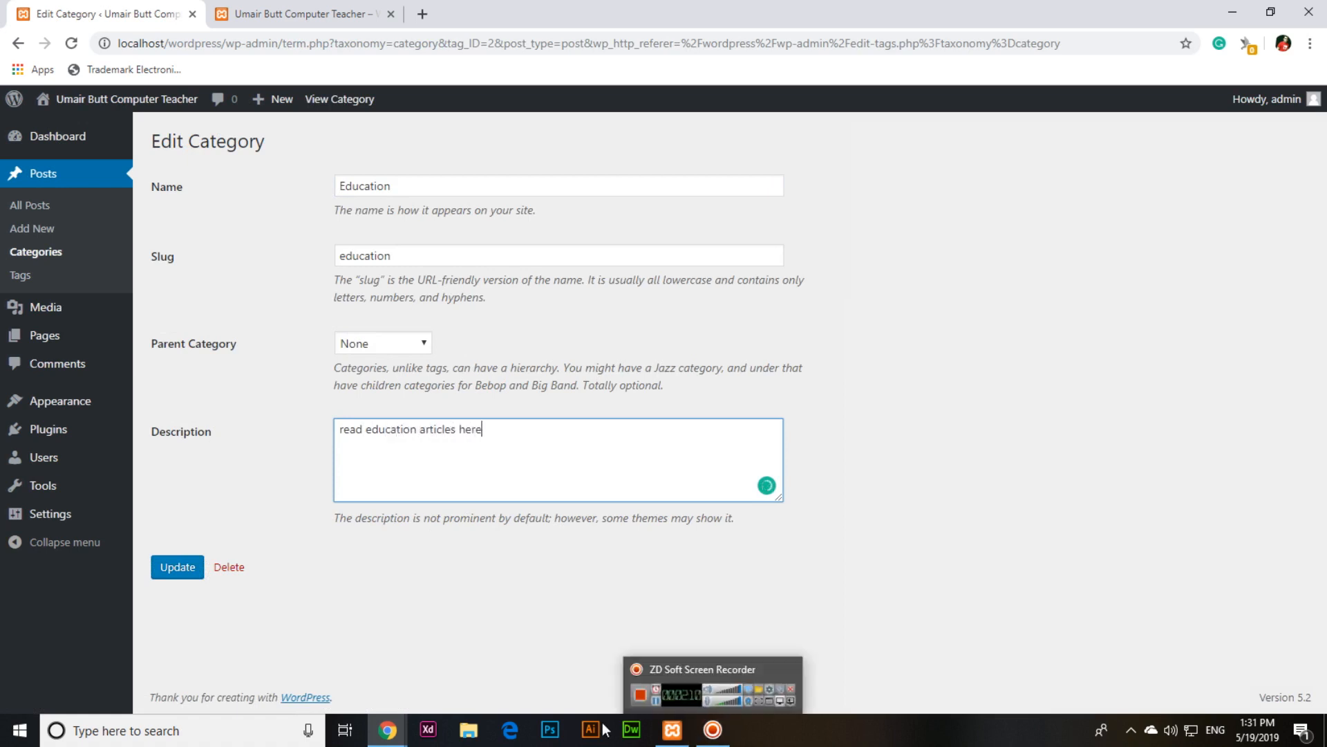
pyautogui.click(180, 570)
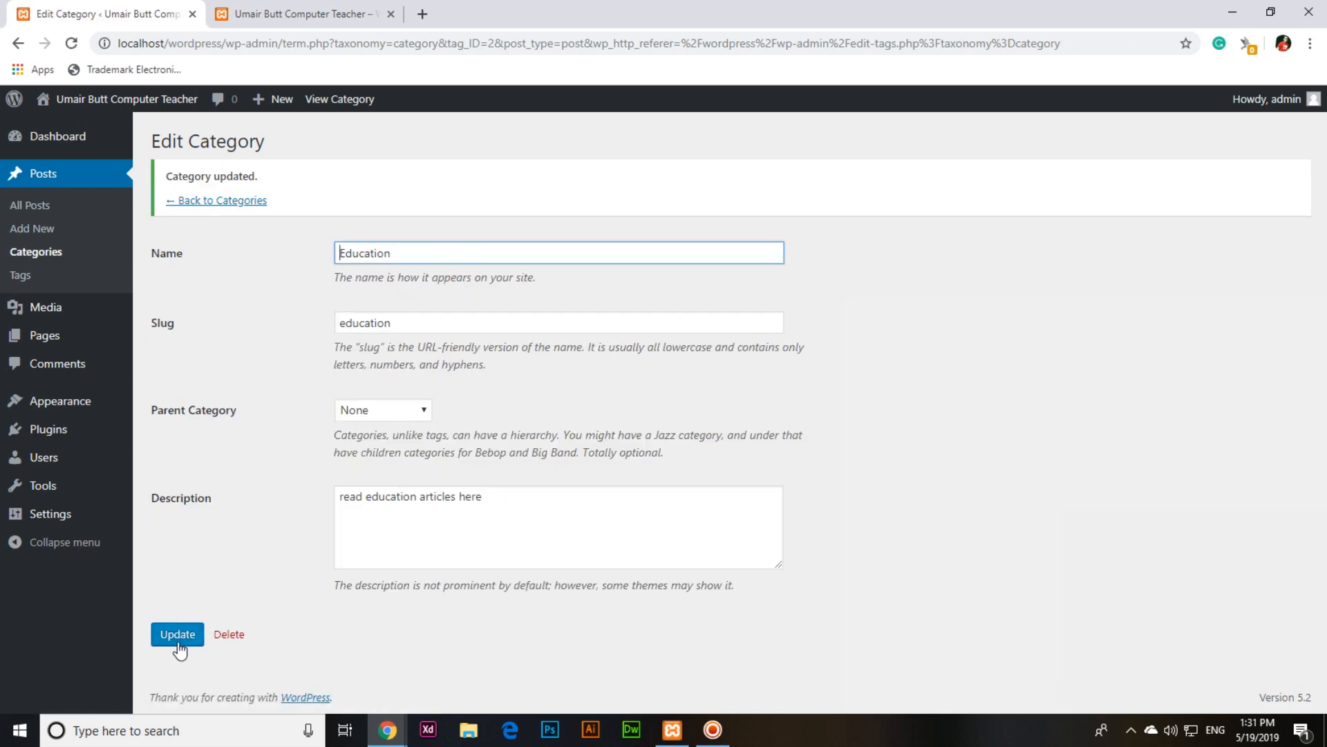
pyautogui.click(235, 202)
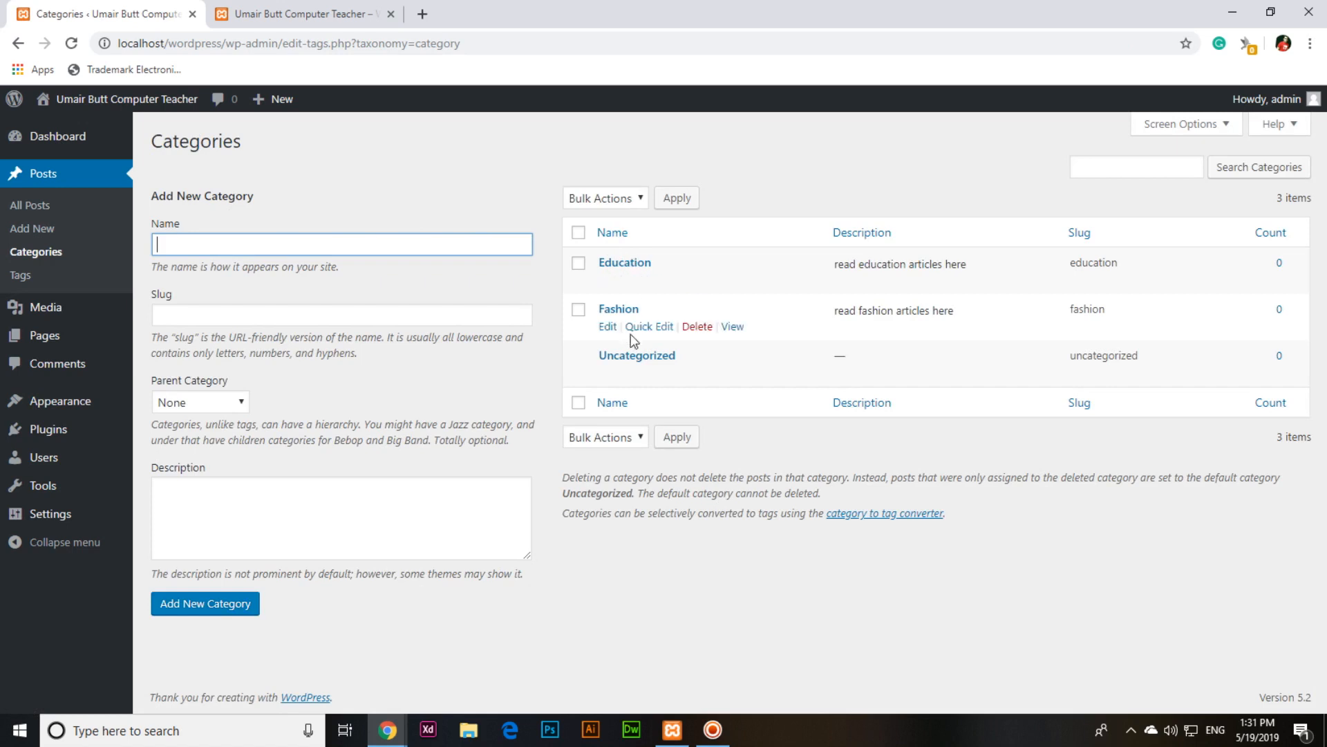
# - Add a Travel category with the slug travel and the description "read about travel here"
pyautogui.write('T')
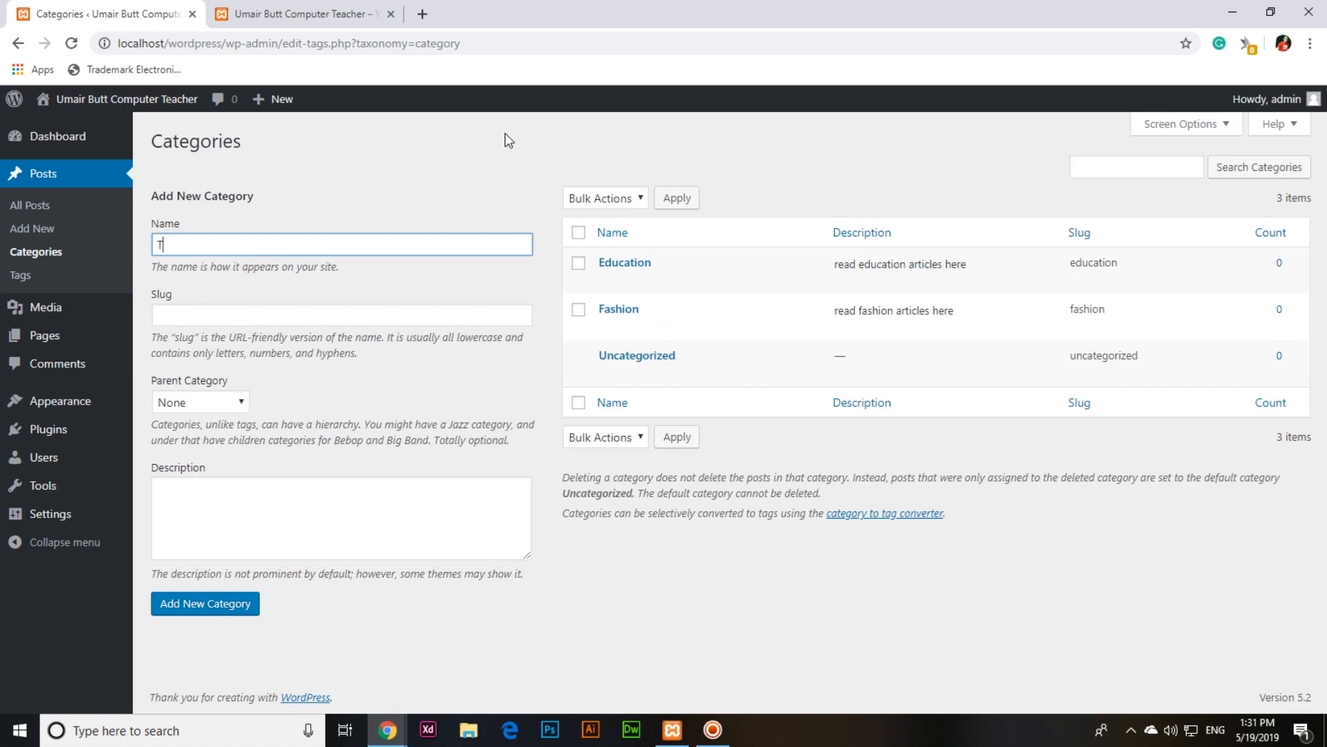
pyautogui.write('ravel')
pyautogui.press('Tab')
pyautogui.write('trav')
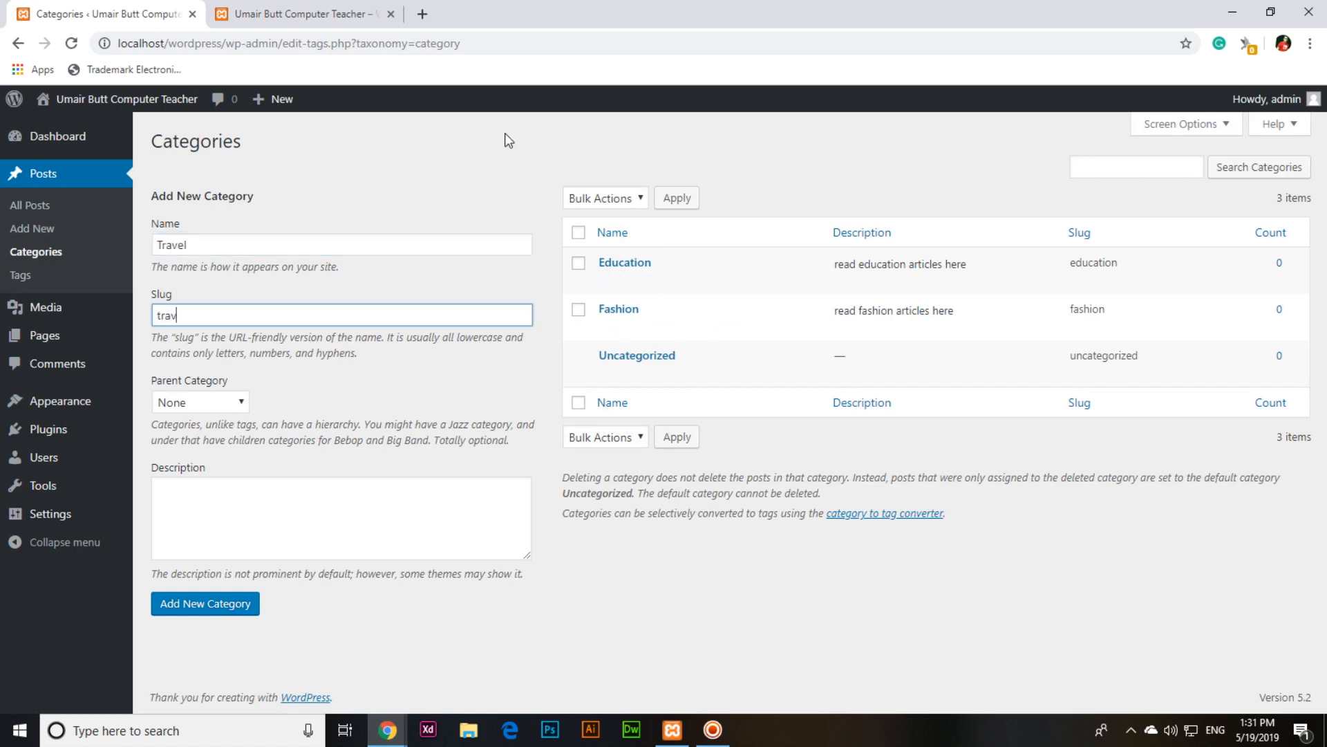
pyautogui.write('el')
pyautogui.press('Tab')
pyautogui.press('Tab')
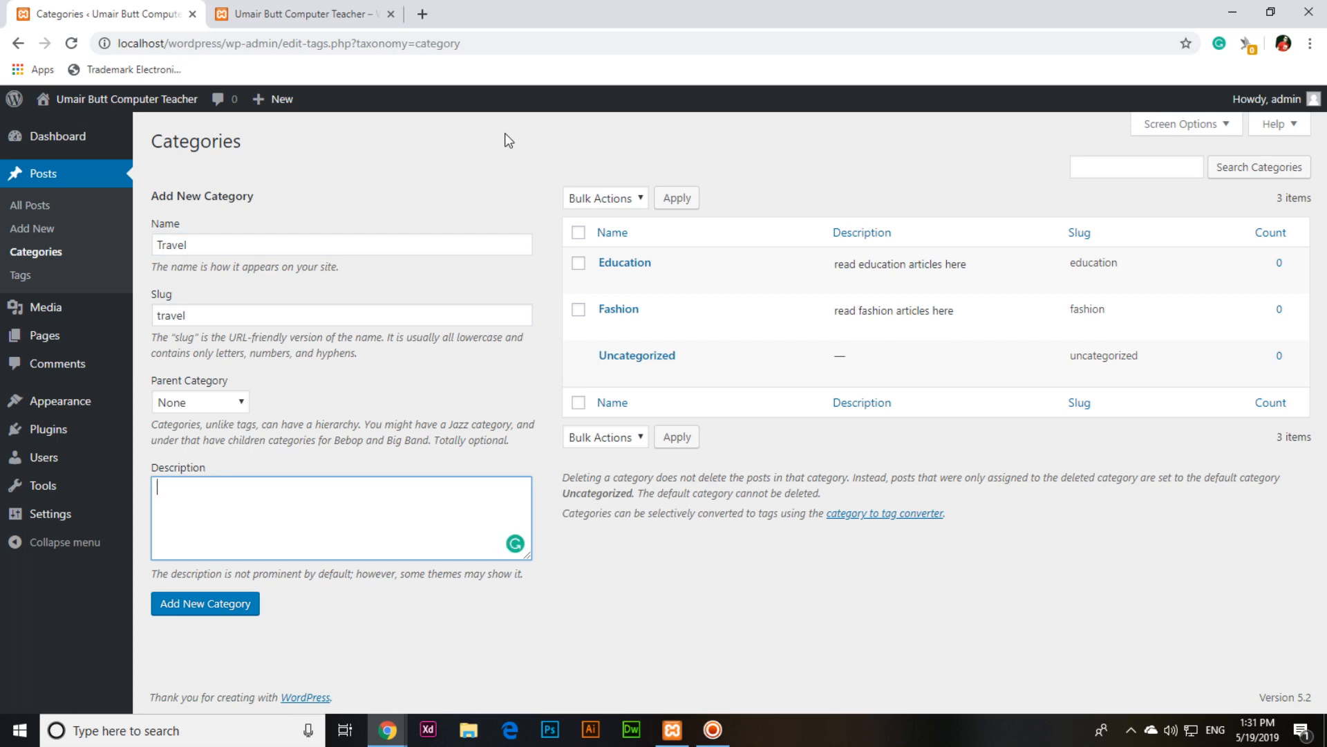
pyautogui.write('read about travel here')
pyautogui.click(216, 609)
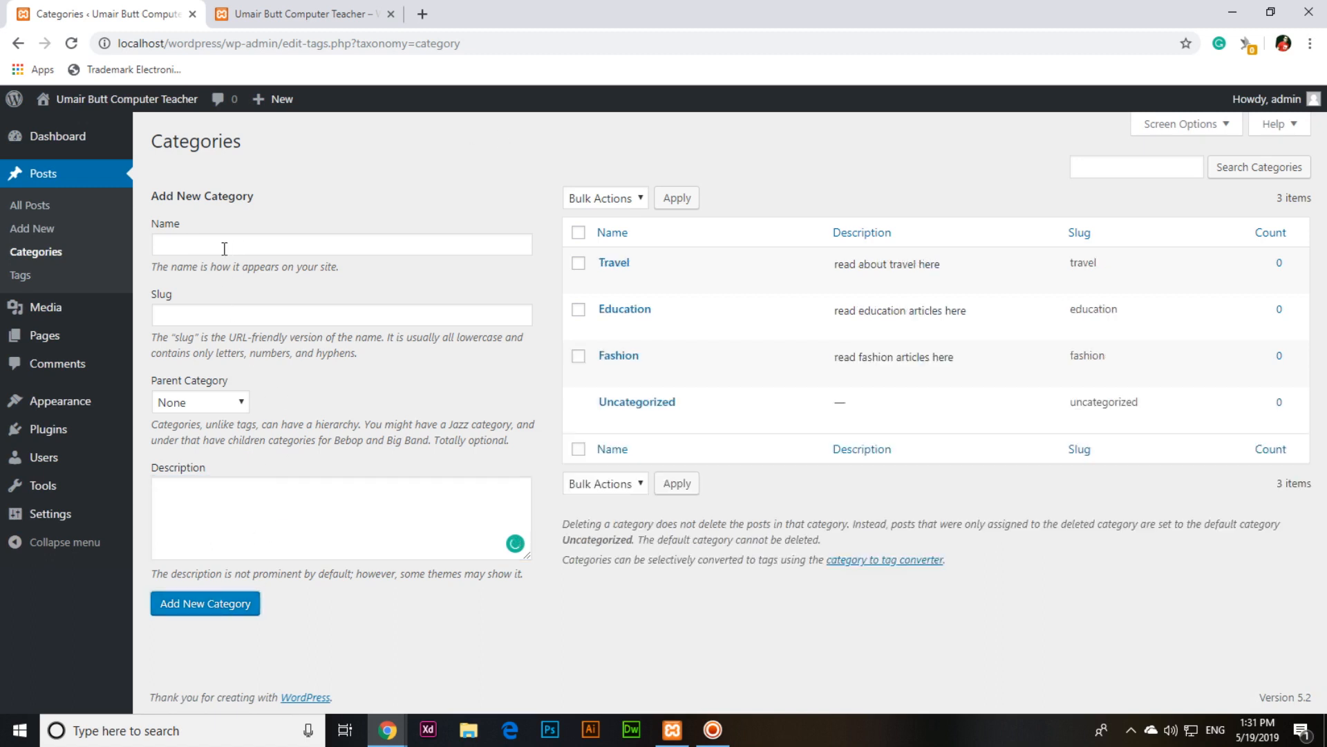
# - Add a Technology category with the slug technology and the description "Read about technology here"
pyautogui.write('T')
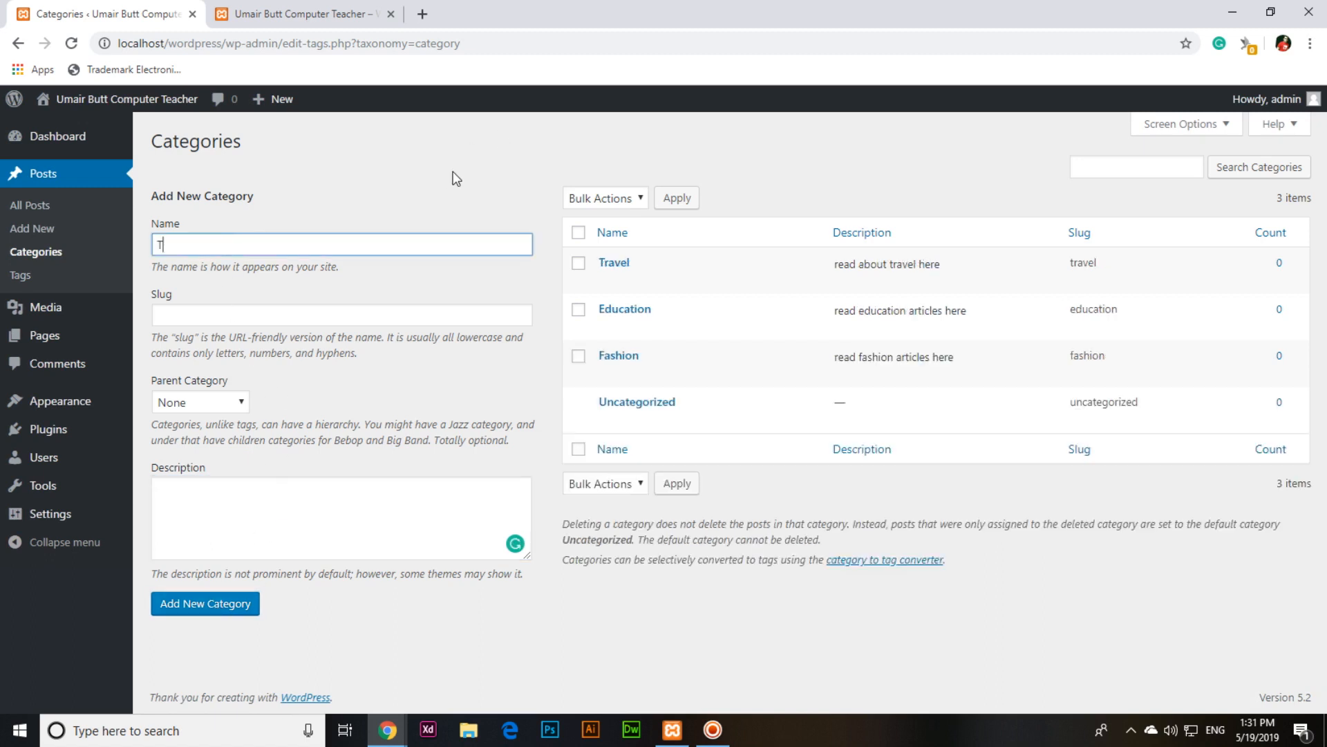
pyautogui.write('echnology')
pyautogui.press('Tab')
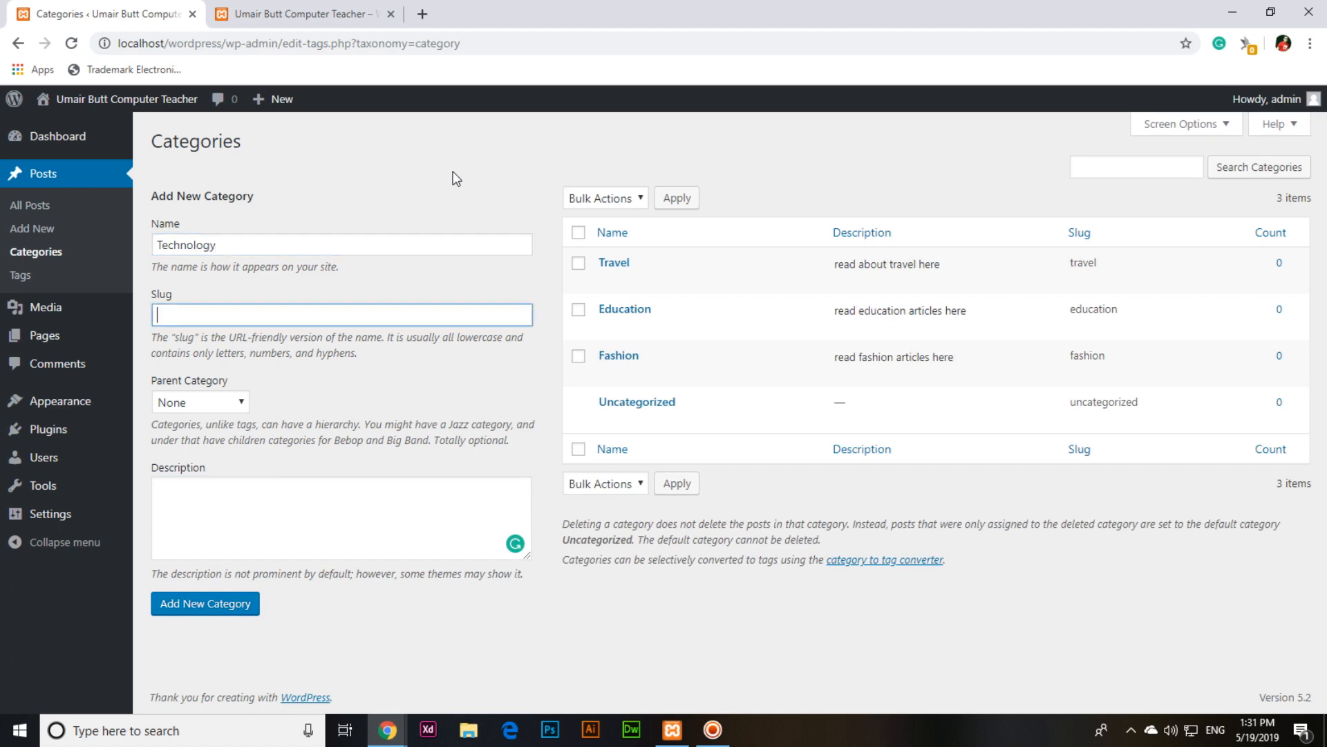
pyautogui.write('technology')
pyautogui.press('Tab')
pyautogui.press('Tab')
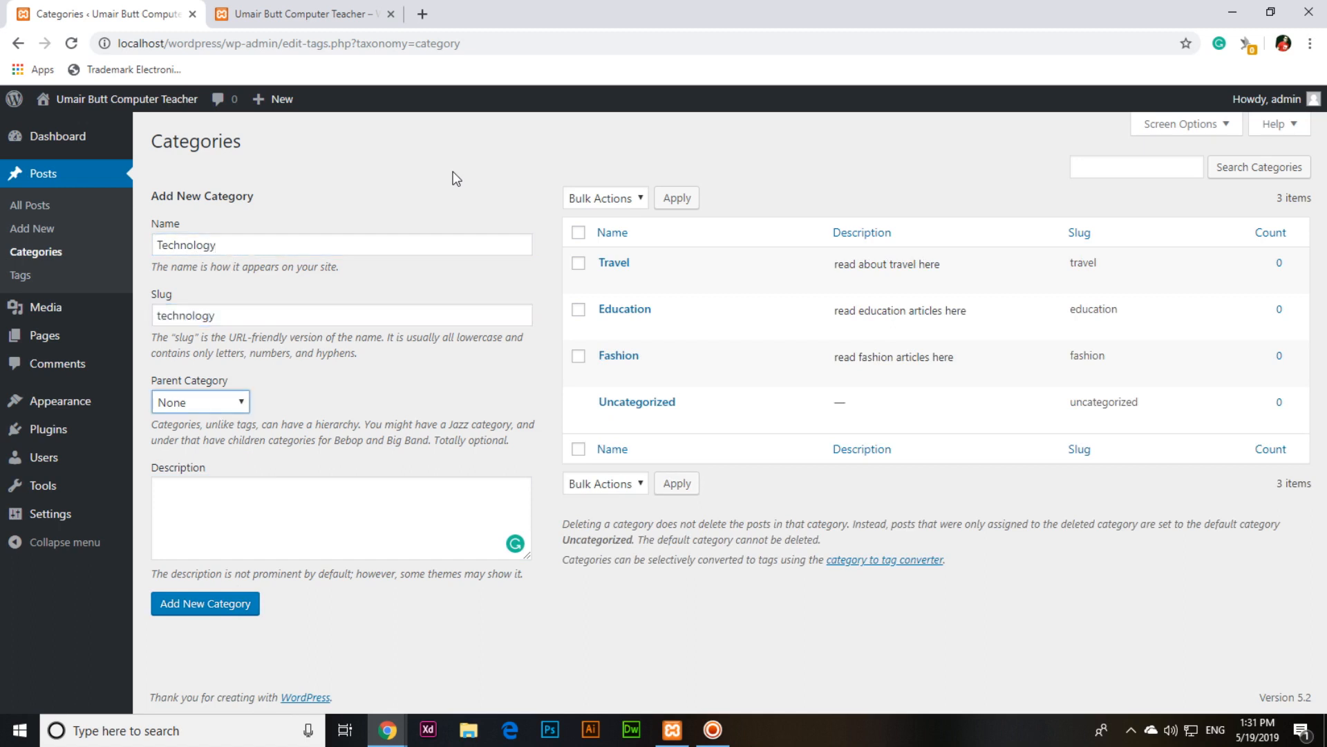
pyautogui.write('Read a')
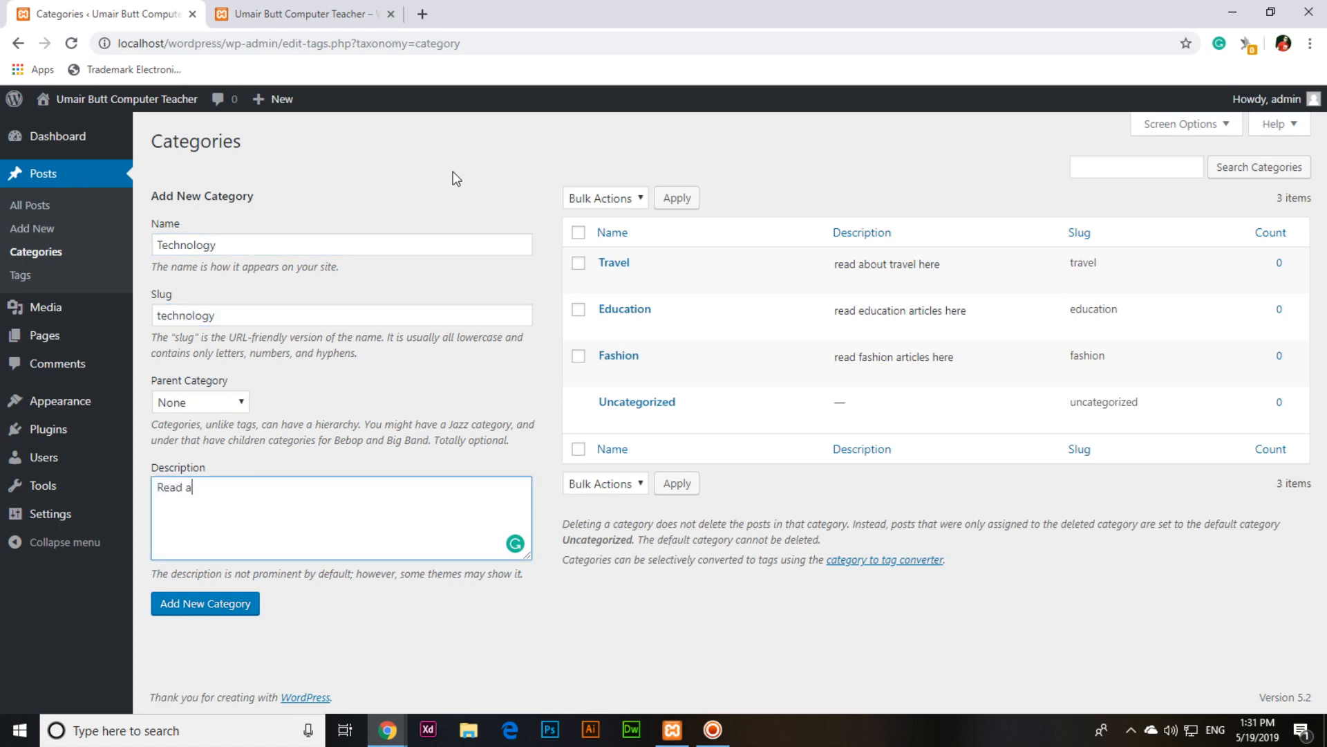
pyautogui.write('bout technolog h')
pyautogui.press('BackSpace')
pyautogui.press('BackSpace')
pyautogui.write('y here')
pyautogui.click(228, 614)
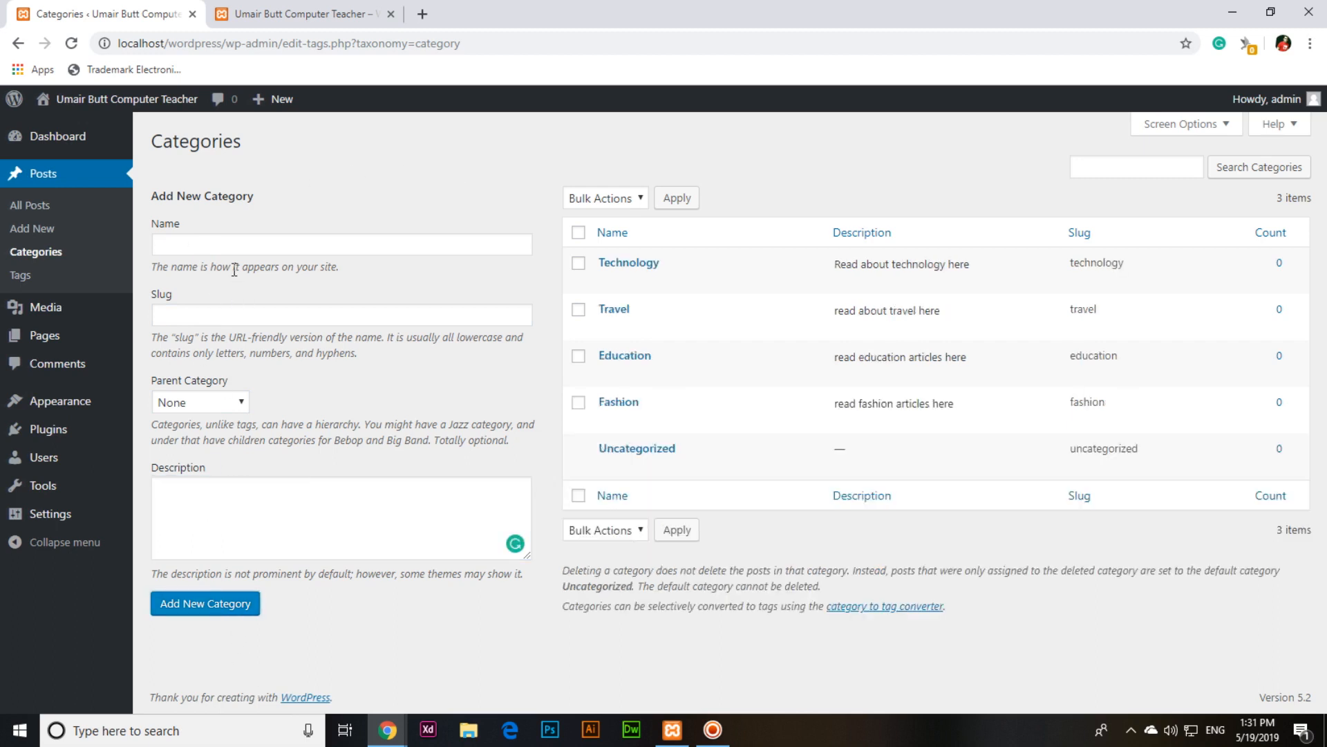
# - Add a News category with the slug news and the description "read about latest news here"
pyautogui.click(373, 245)
pyautogui.write('News')
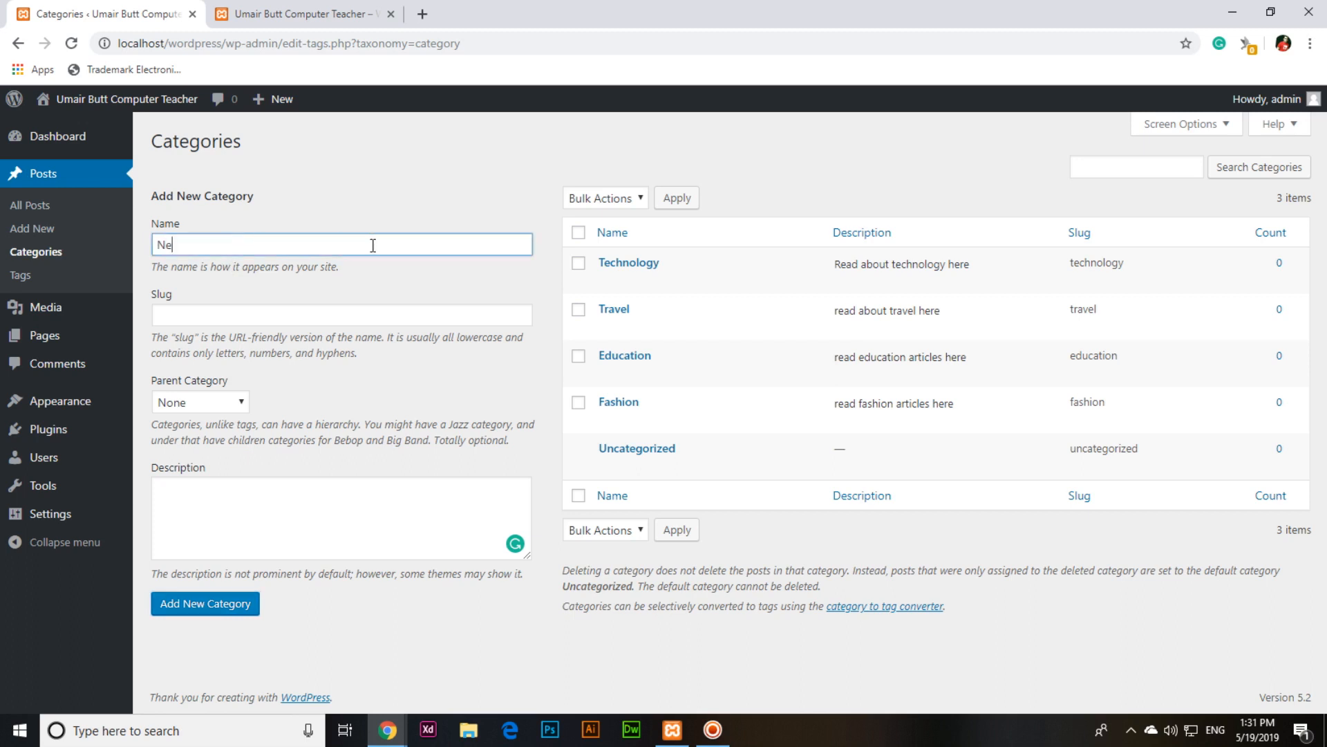
pyautogui.press('Tab')
pyautogui.write('news')
pyautogui.press('Tab')
pyautogui.press('Tab')
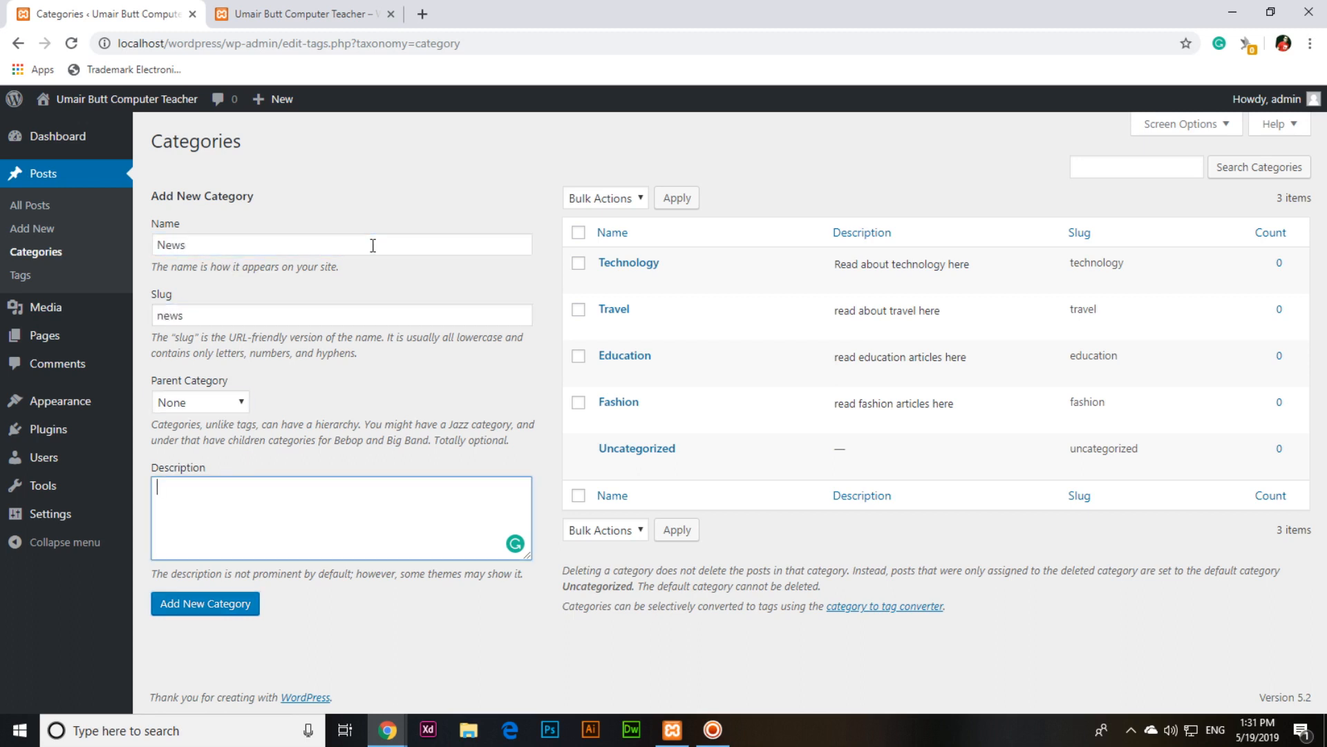
pyautogui.write('read about latest news here')
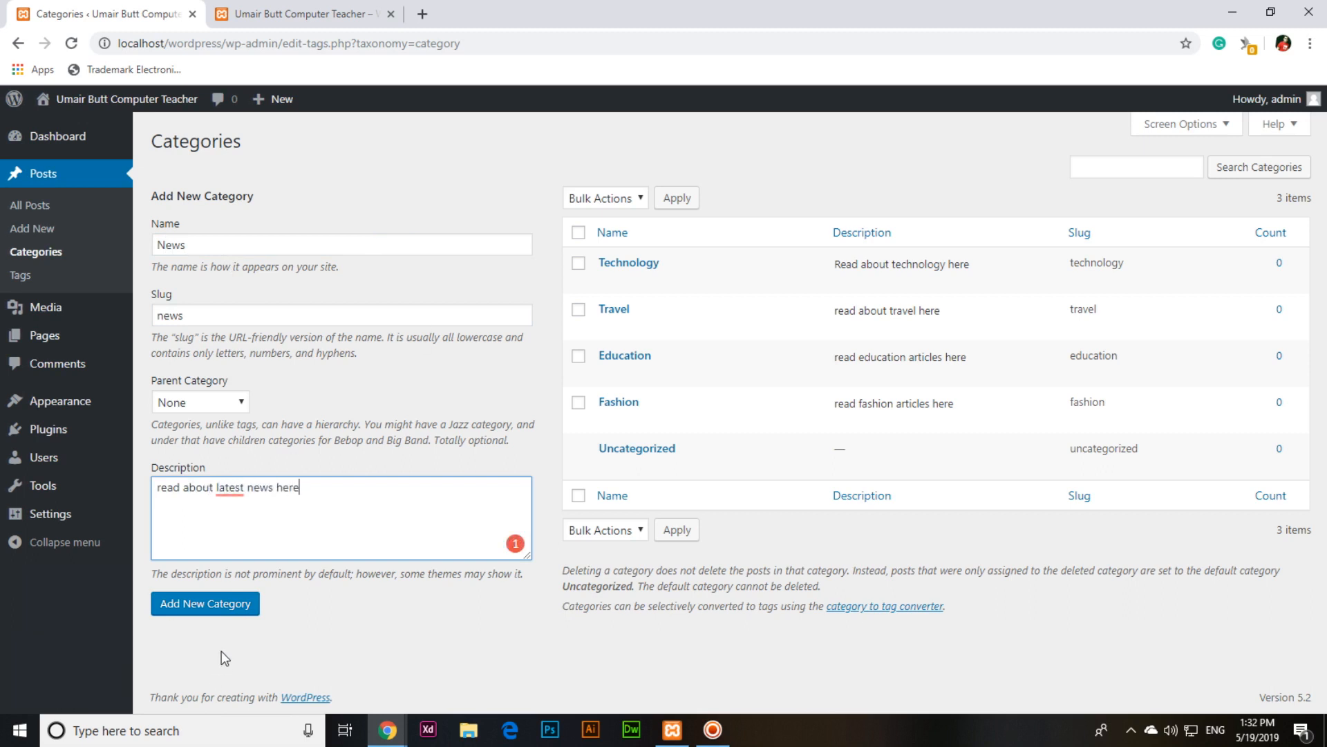
pyautogui.click(215, 609)
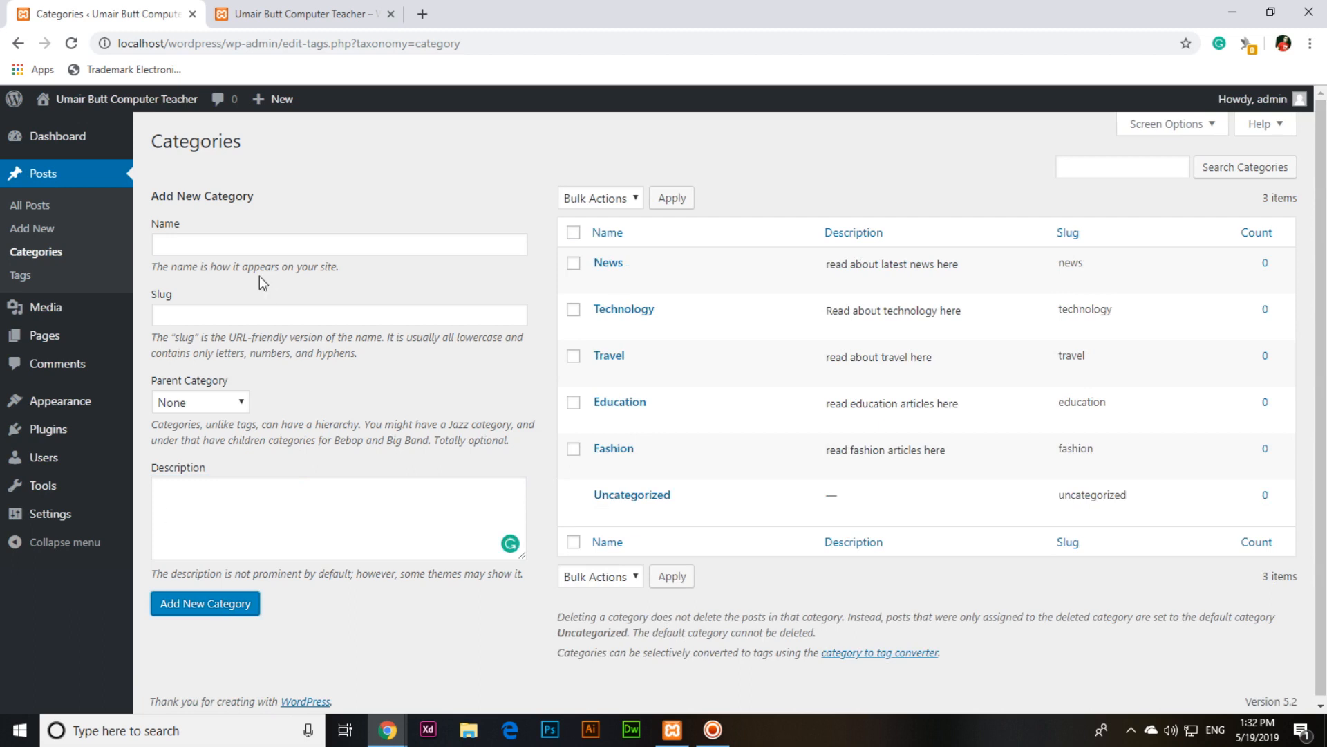
# - Fill in a new category named WhatsApp with the slug whatsapp and Technology as its parent category
pyautogui.click(214, 242)
pyautogui.write('Wha')
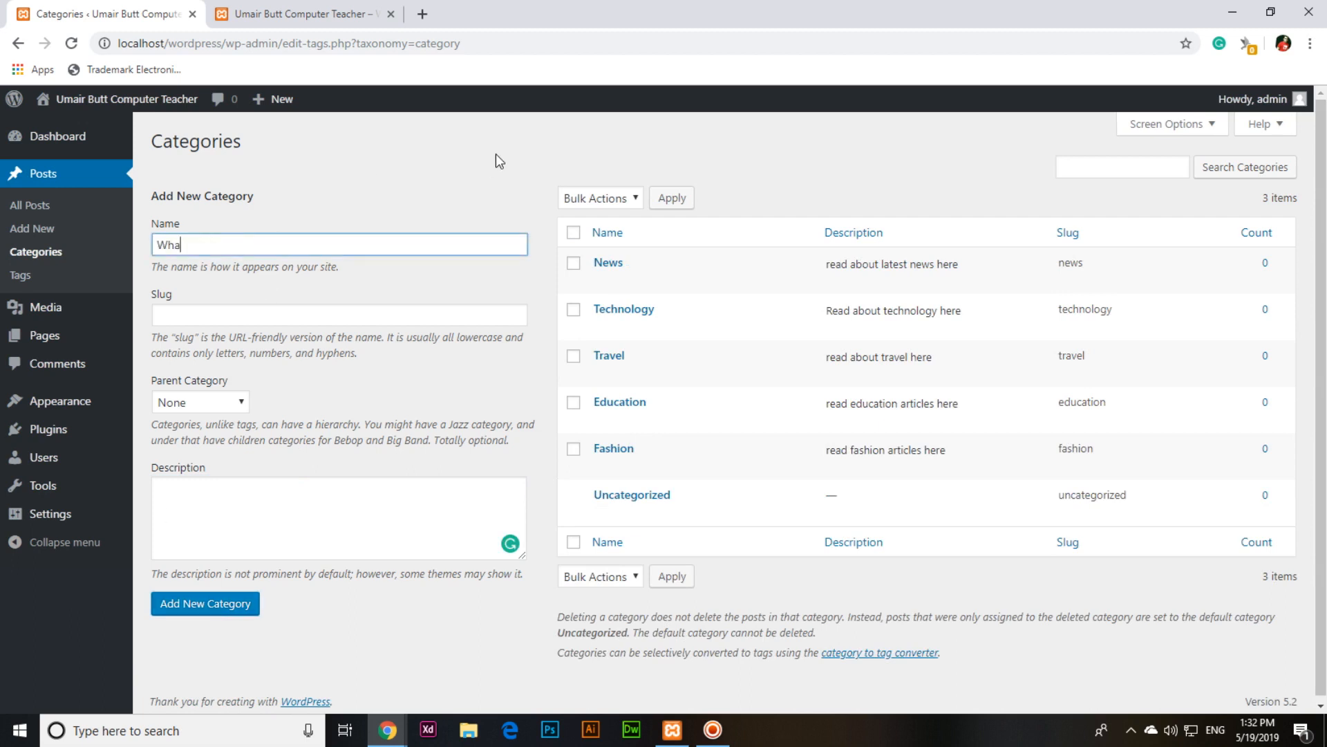
pyautogui.write('tsApp')
pyautogui.press('Tab')
pyautogui.write('whatsap')
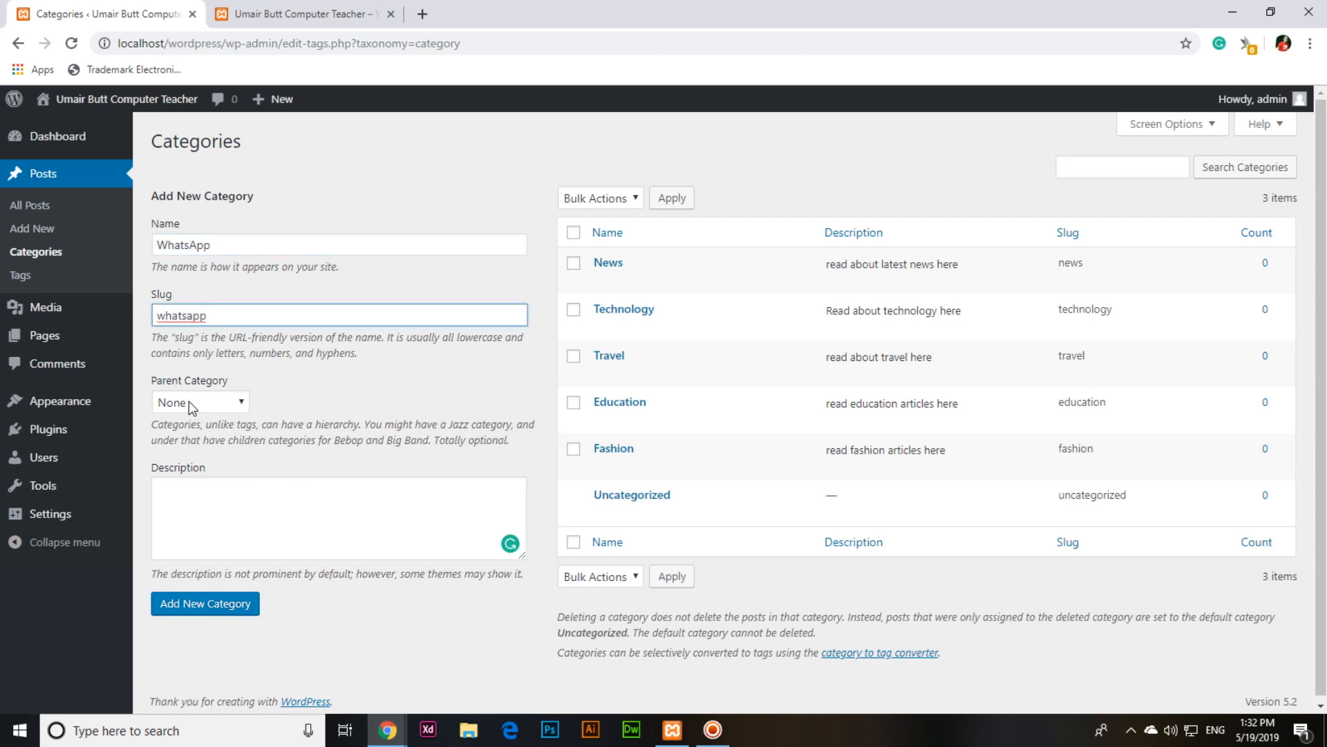
pyautogui.click(206, 402)
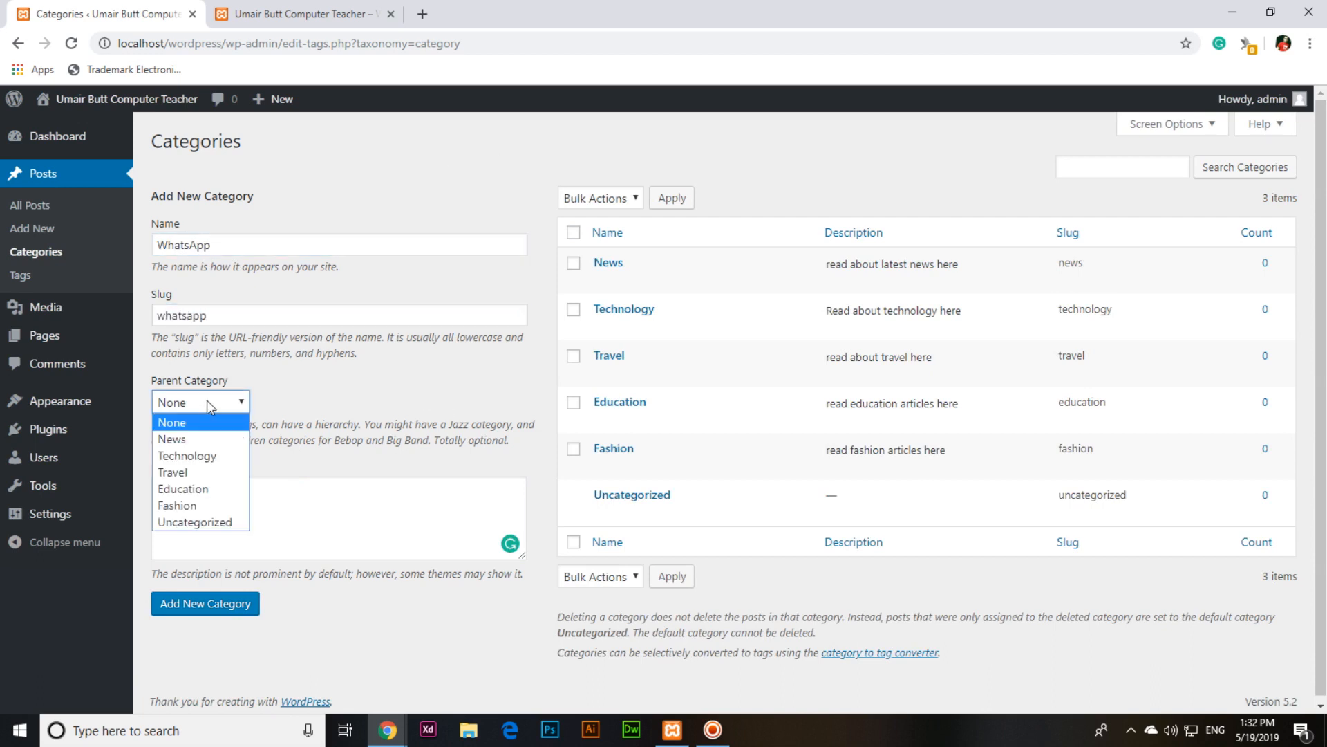
pyautogui.click(206, 455)
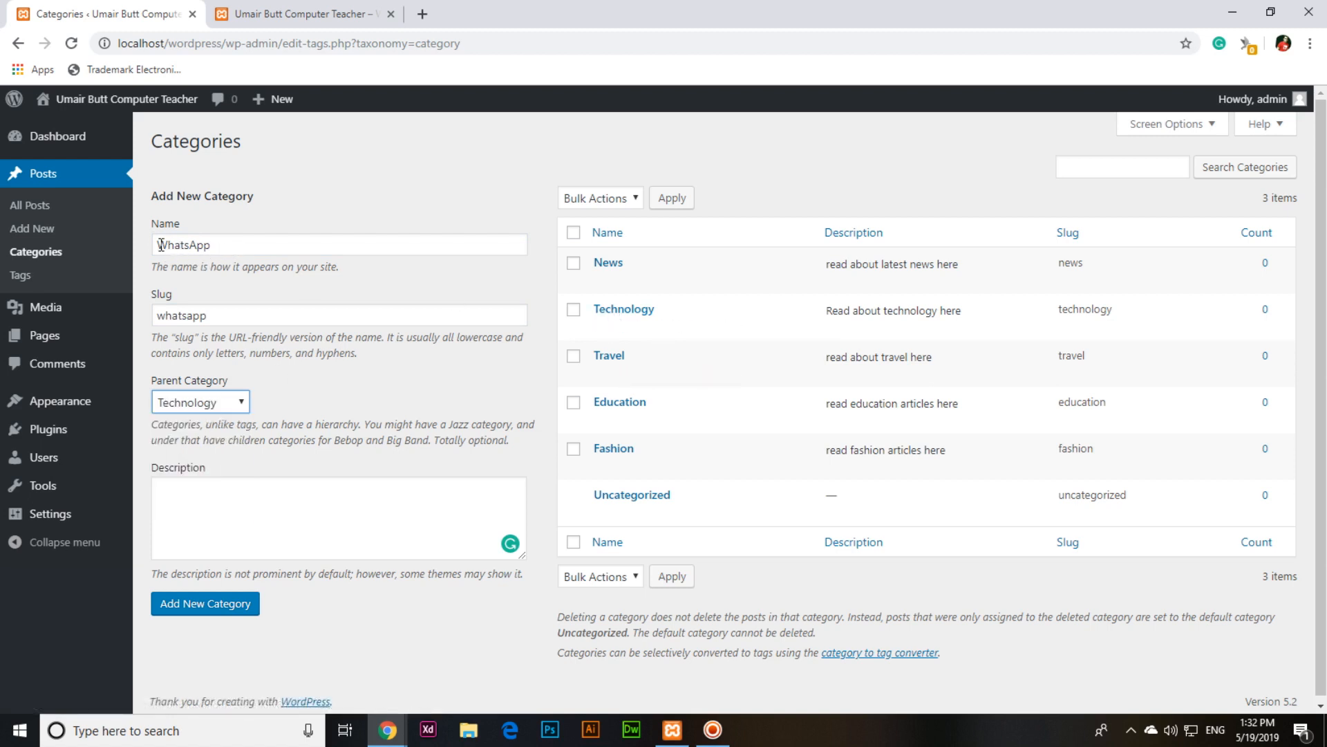
# - Give the new category the description "read whatsapp articles, tricks and tips here" and add it
pyautogui.click(253, 516)
pyautogui.write('read w')
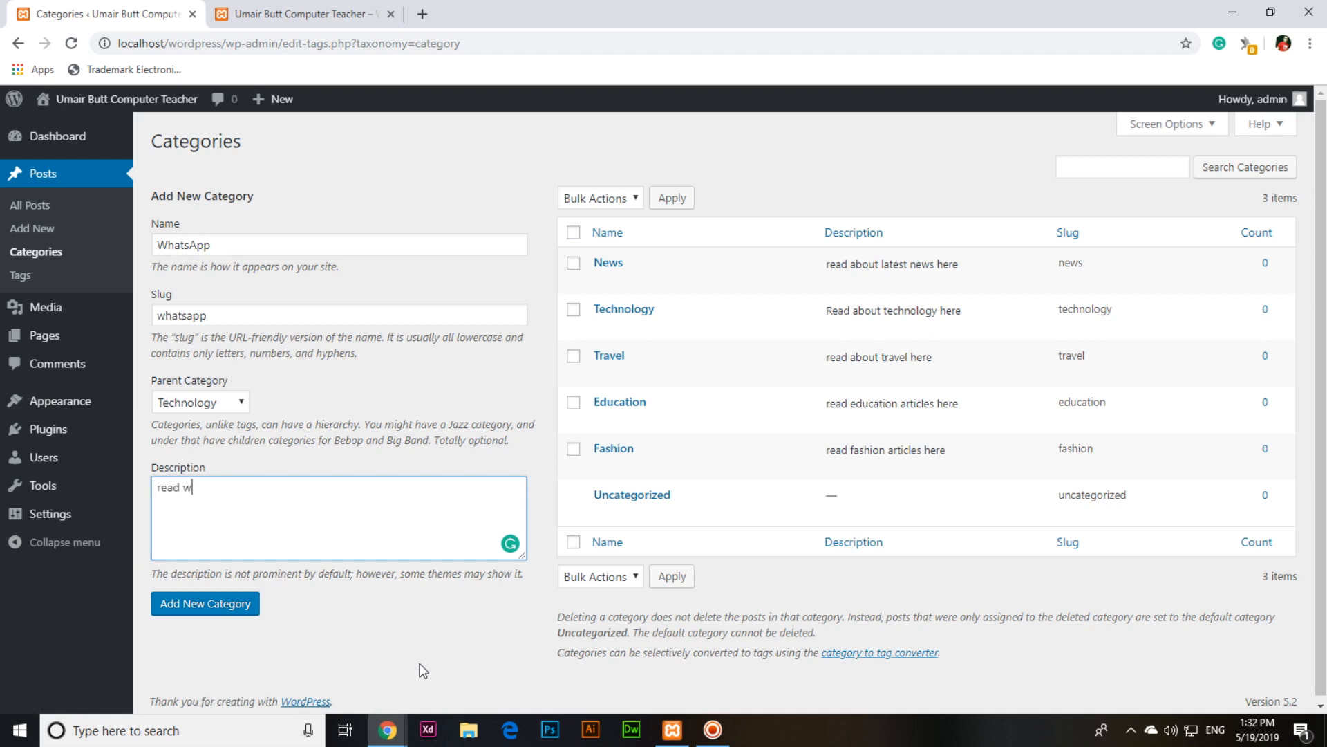
pyautogui.write('hatsapp articles, tricks and ')
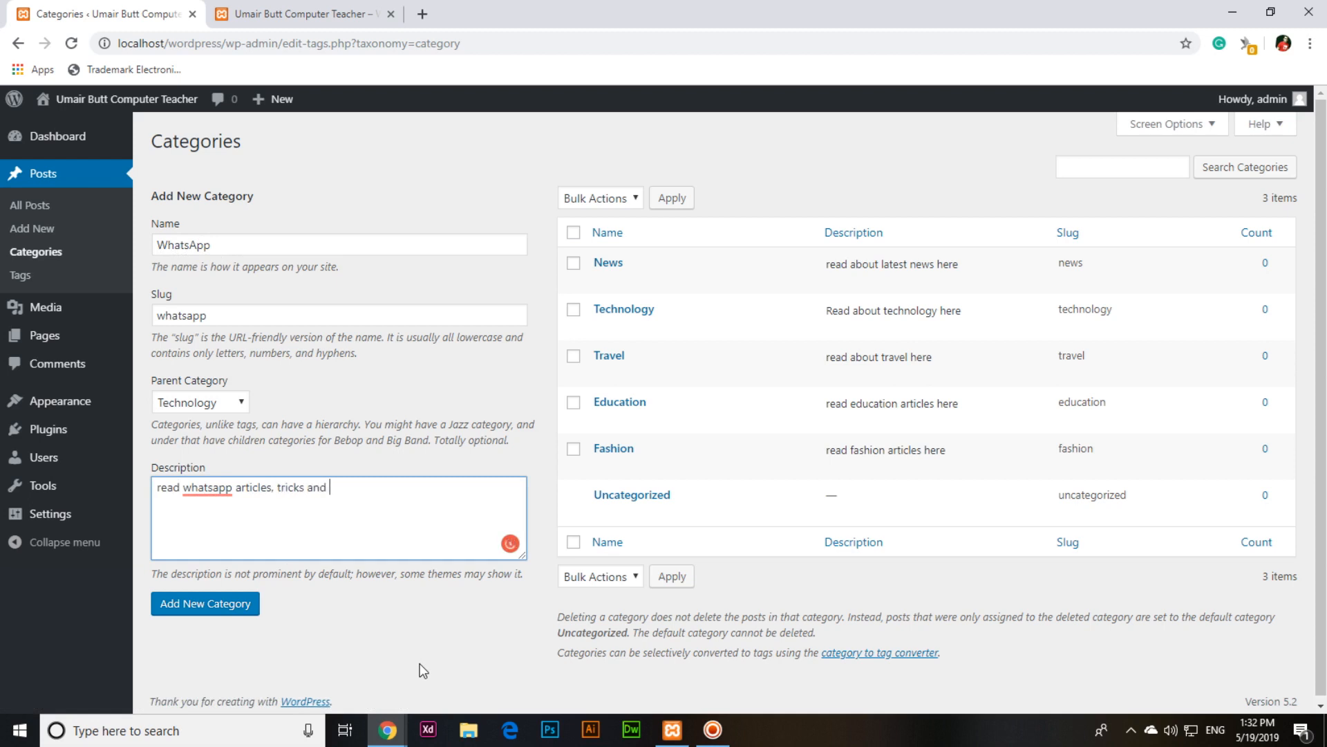
pyautogui.write('tips here')
pyautogui.click(230, 612)
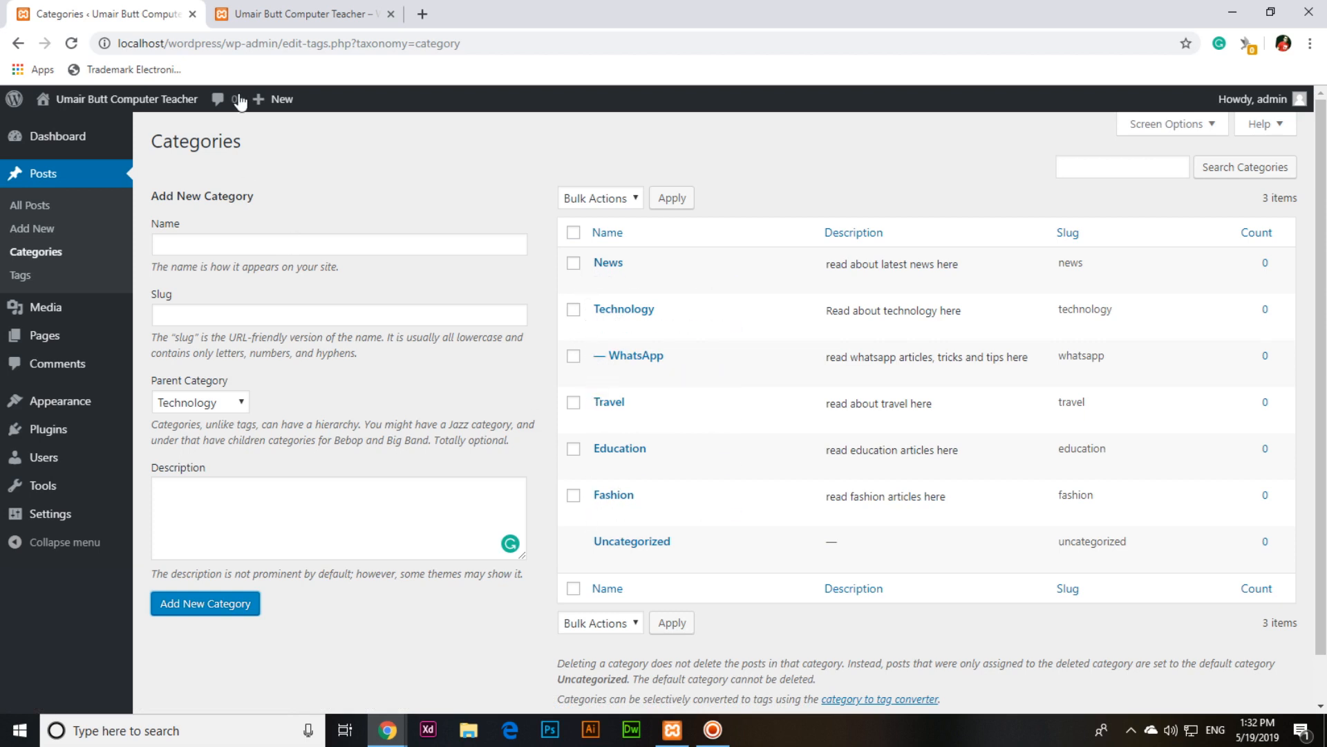
# - Check the blog's front page for the categories and return to the category administration page
pyautogui.click(275, 13)
pyautogui.click(302, 150)
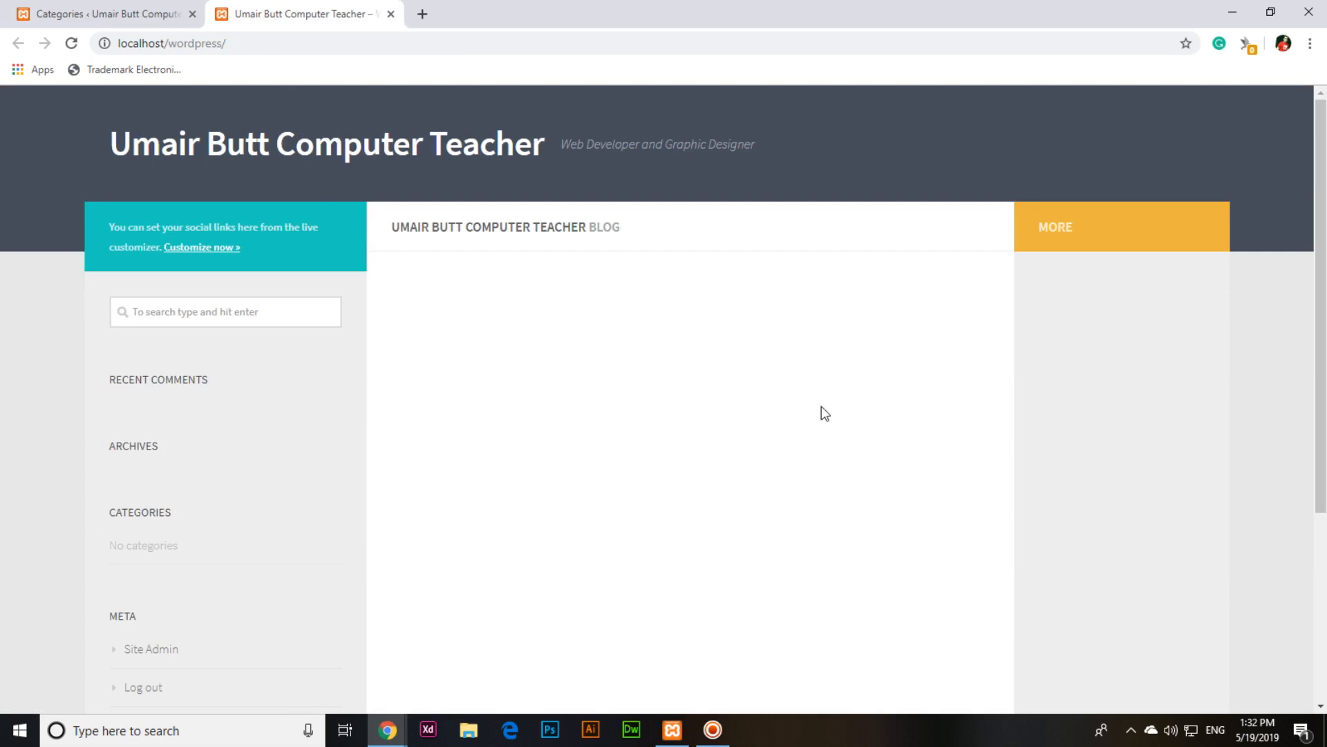
pyautogui.scroll(-5, 516, 513)
pyautogui.scroll(10, 514, 511)
pyautogui.click(106, 9)
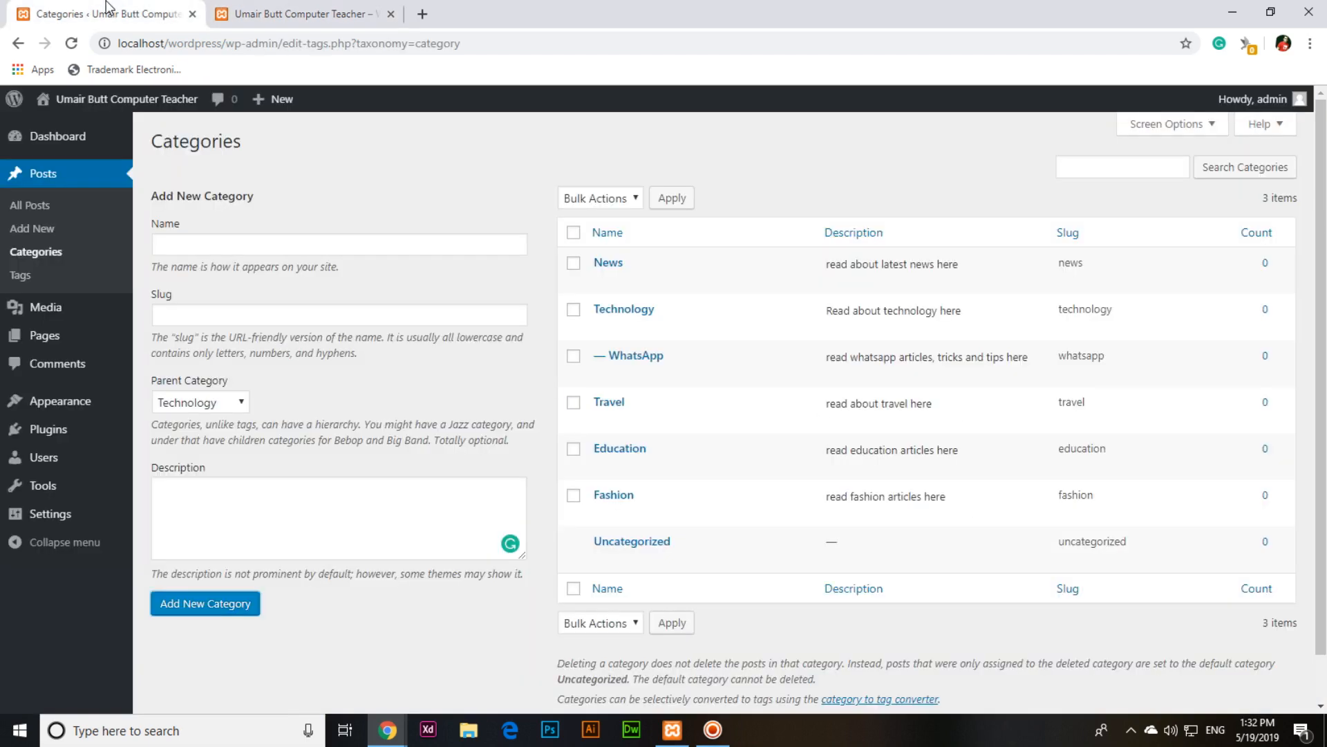